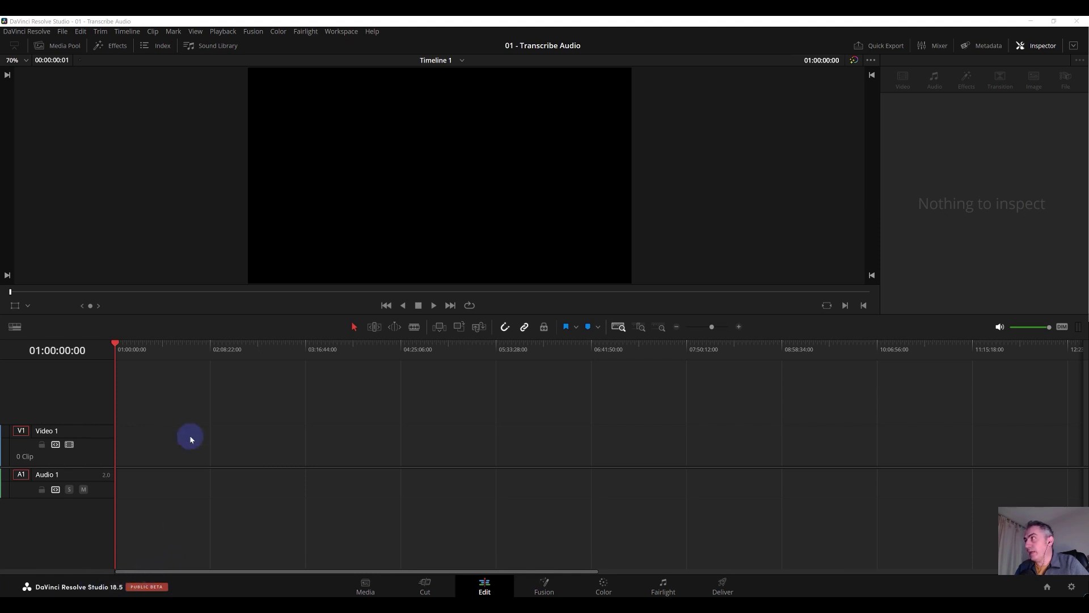
Show the Media Pool, load INTERVIEW 01.mov into the source viewer and play it through.
left_click(57, 45)
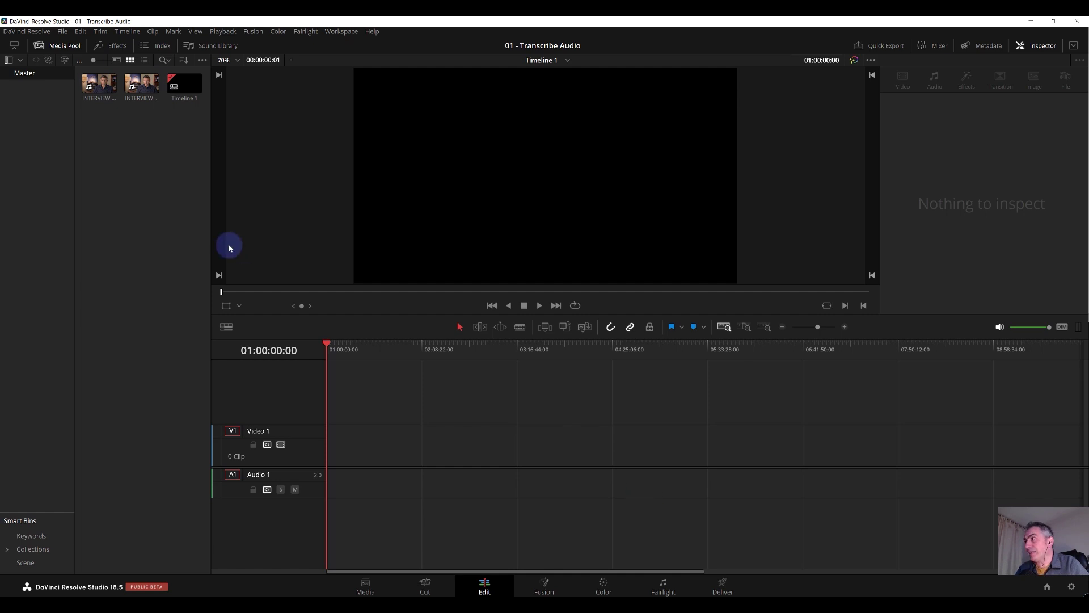
left_click_drag(212, 246, 301, 246)
left_click(100, 90)
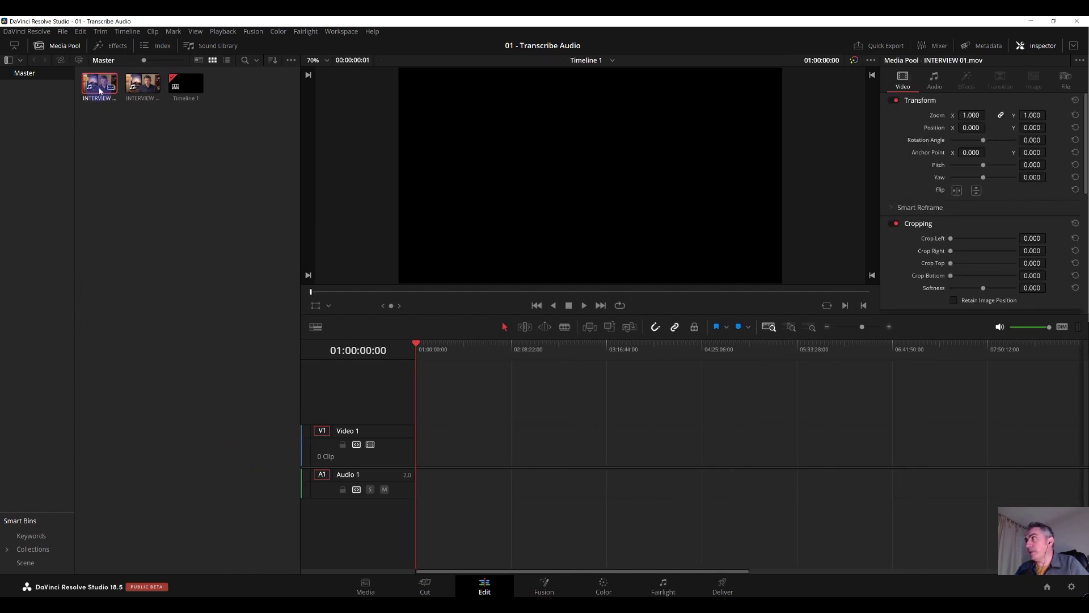
double_click(100, 91)
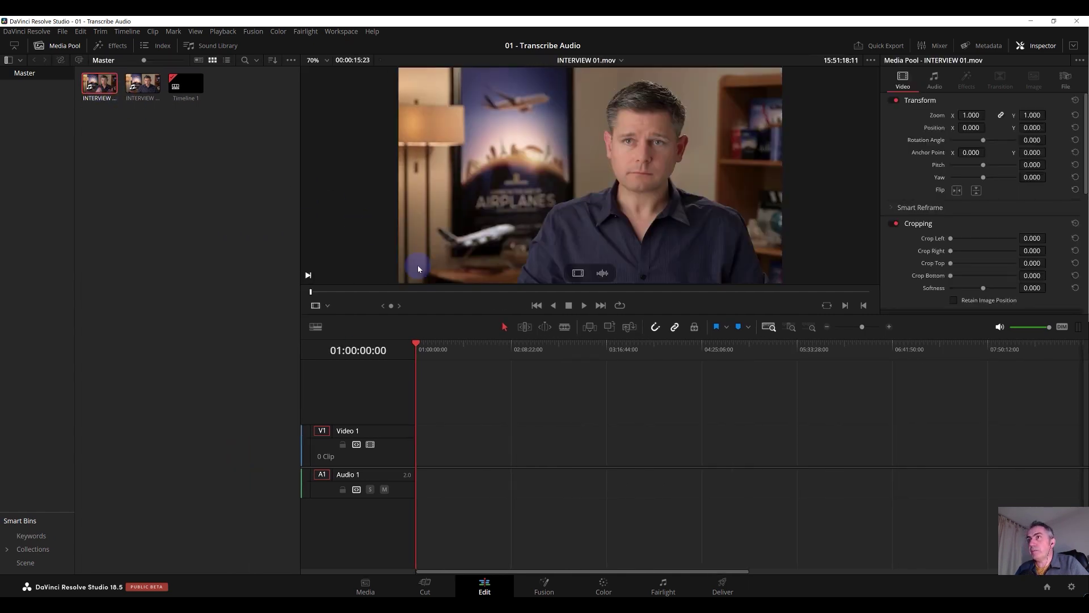
left_click(585, 306)
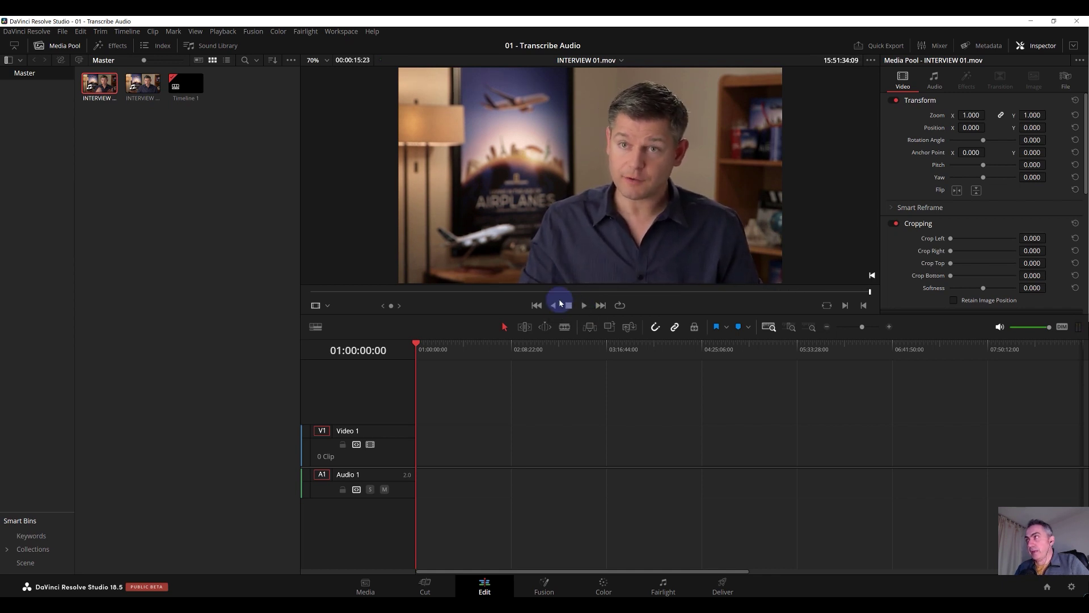
Run Transcribe Audio on INTERVIEW 01.mov from its right-click menu.
right_click(98, 87)
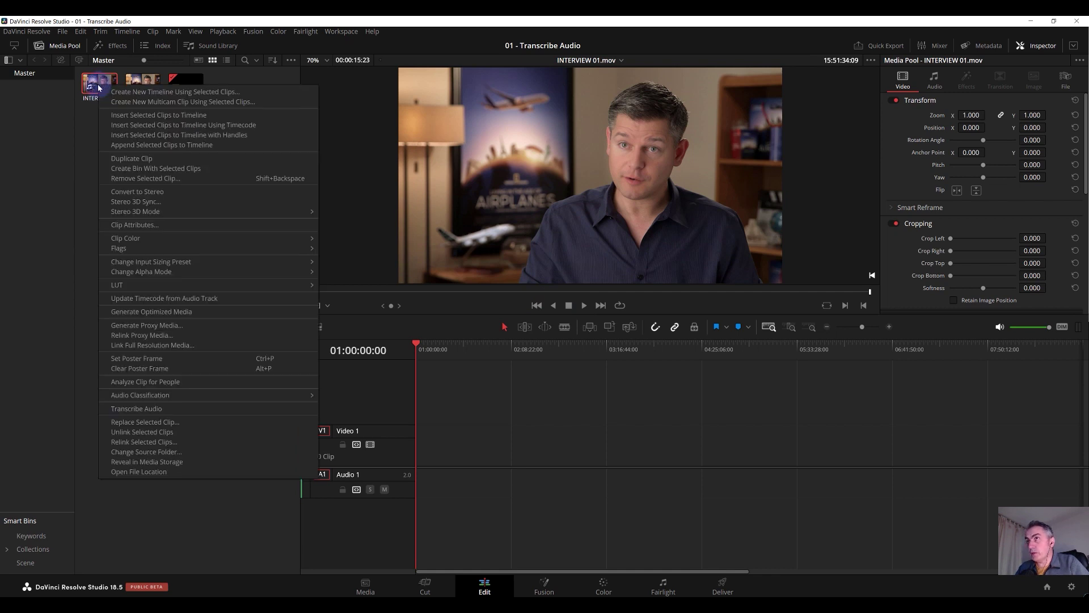
left_click(141, 410)
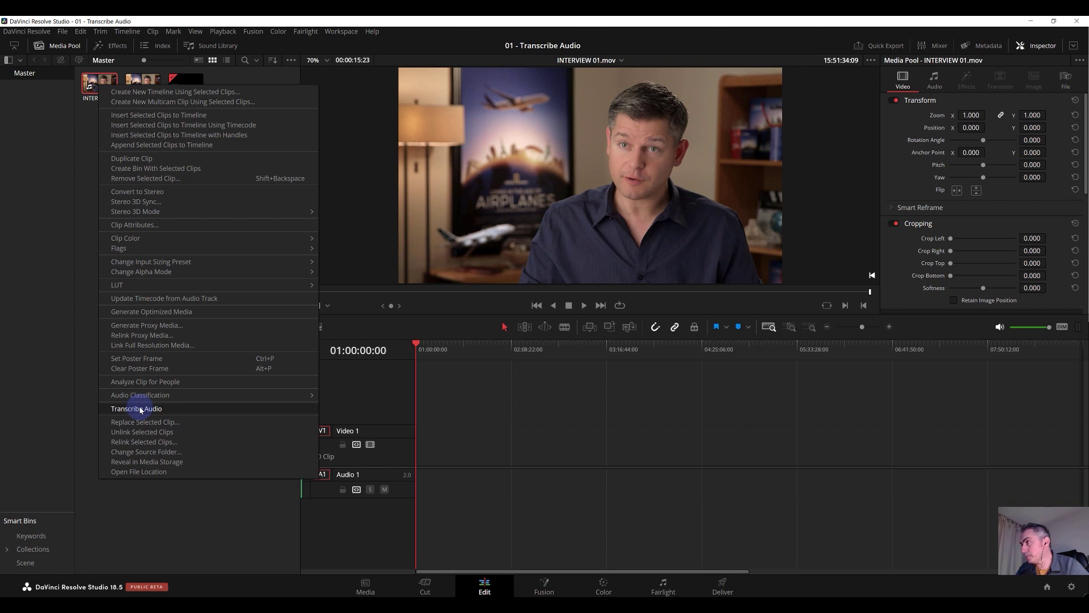
left_click(141, 410)
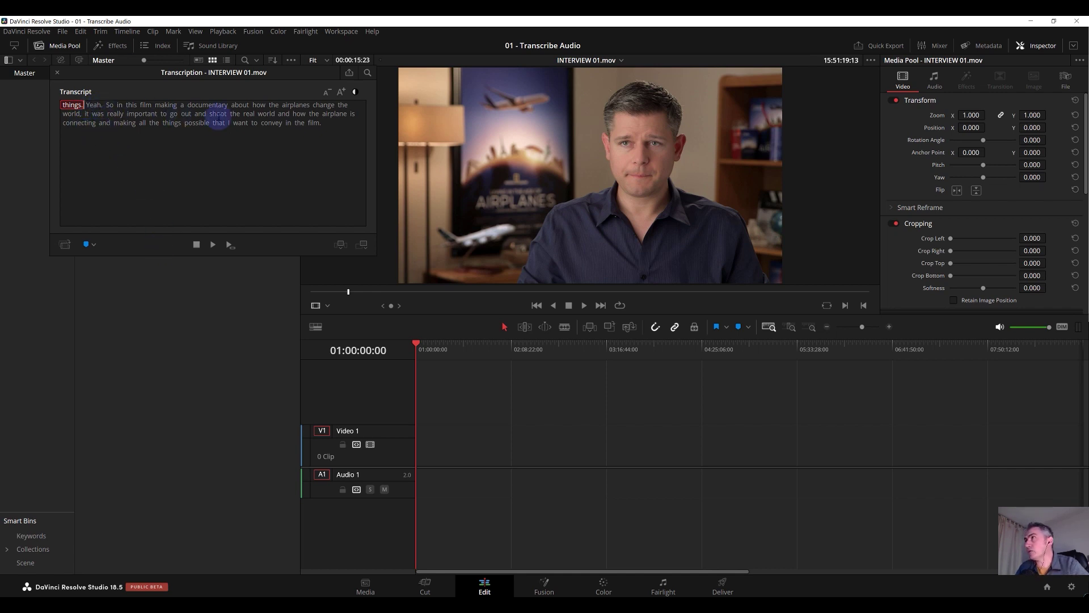
Play the transcript, then select and play back only the passage from 'So' to 'film.'.
left_click(213, 244)
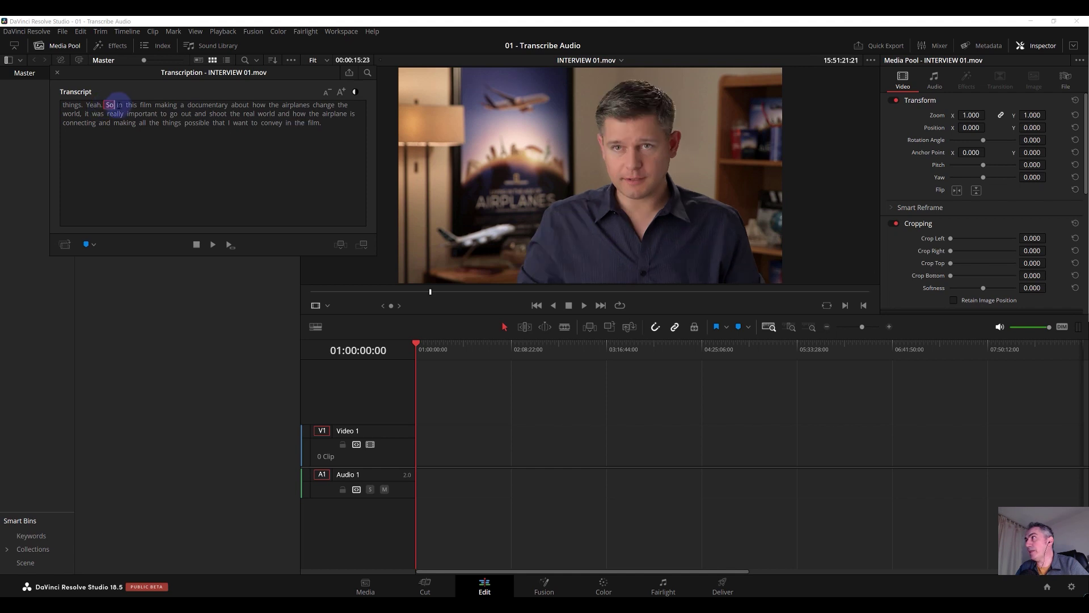
left_click_drag(106, 105, 321, 125)
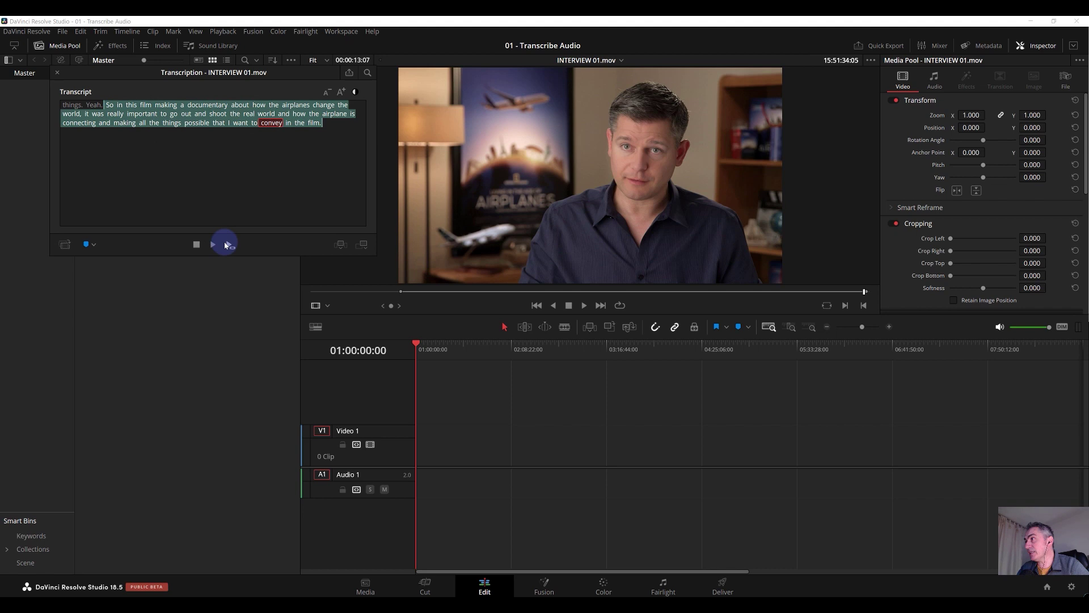
left_click(229, 245)
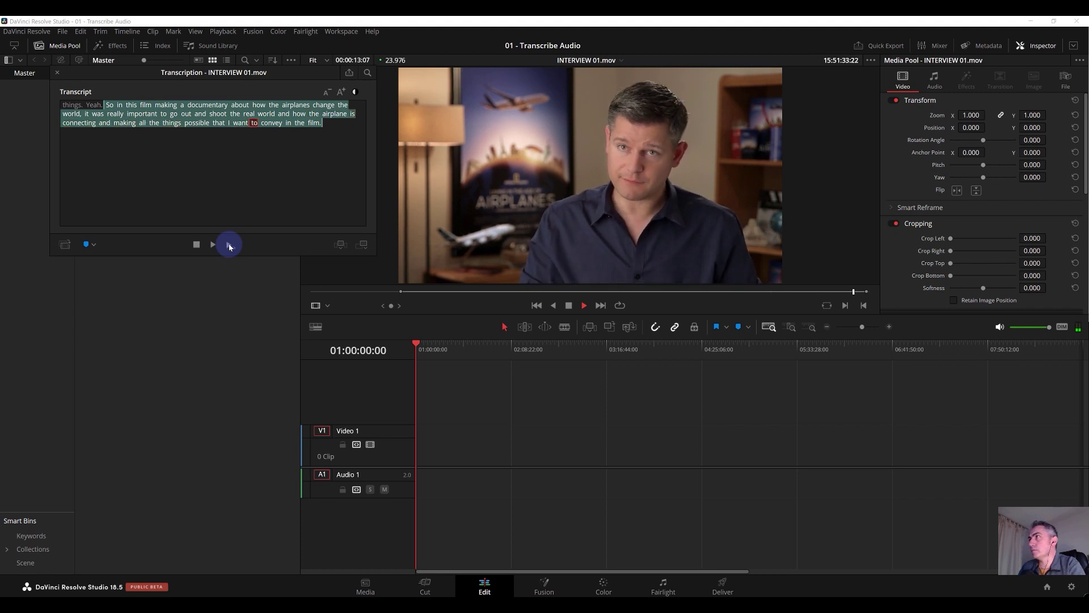
Enlarge then restore the transcript text size and toggle the light/dark background contrast.
left_click(340, 96)
left_click(341, 96)
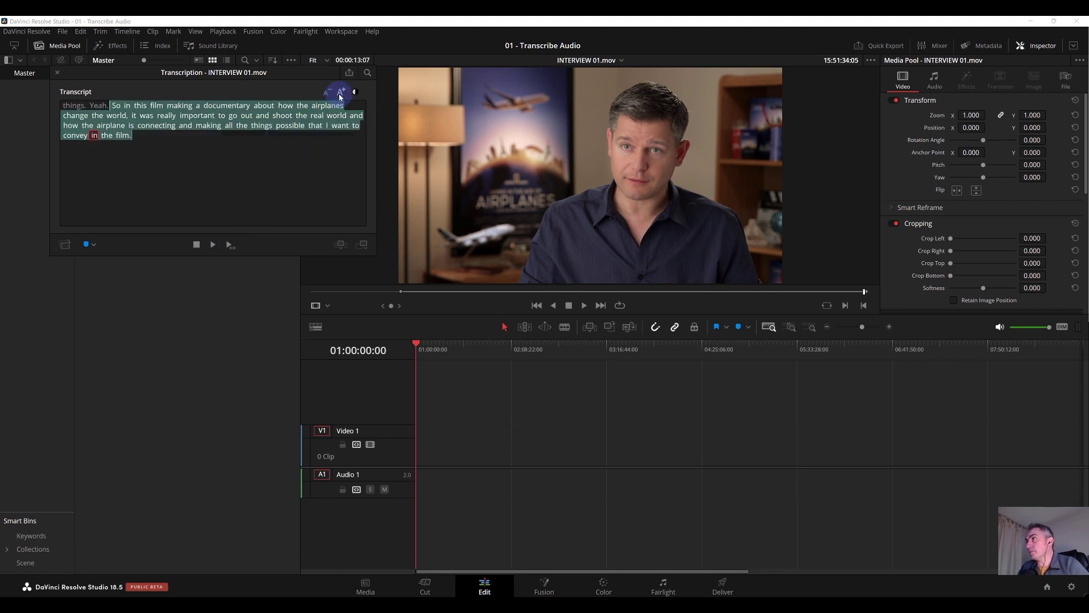
left_click(341, 96)
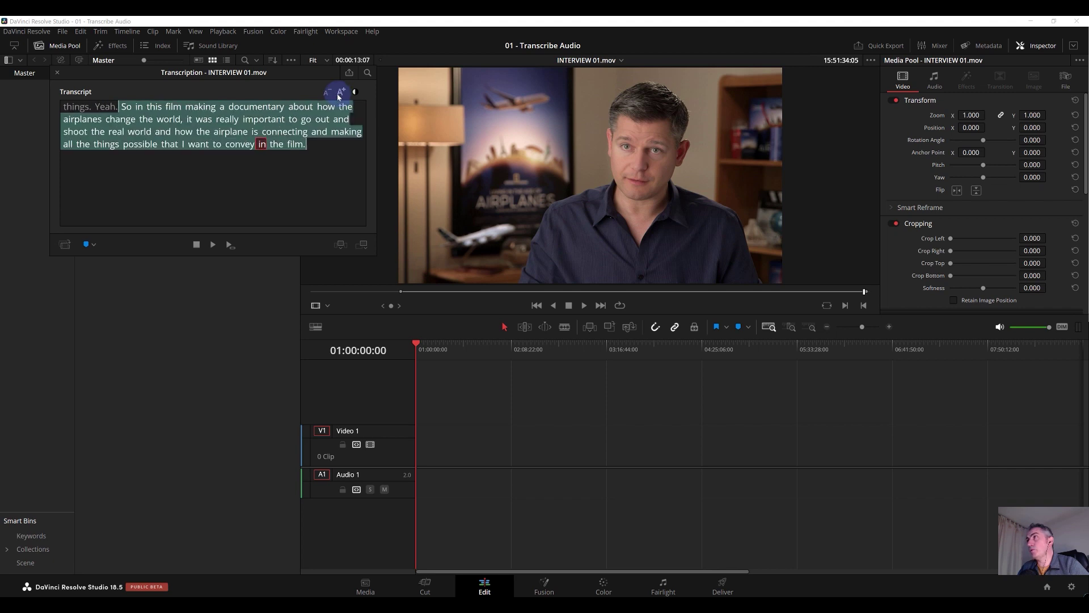
left_click(327, 93)
left_click(325, 94)
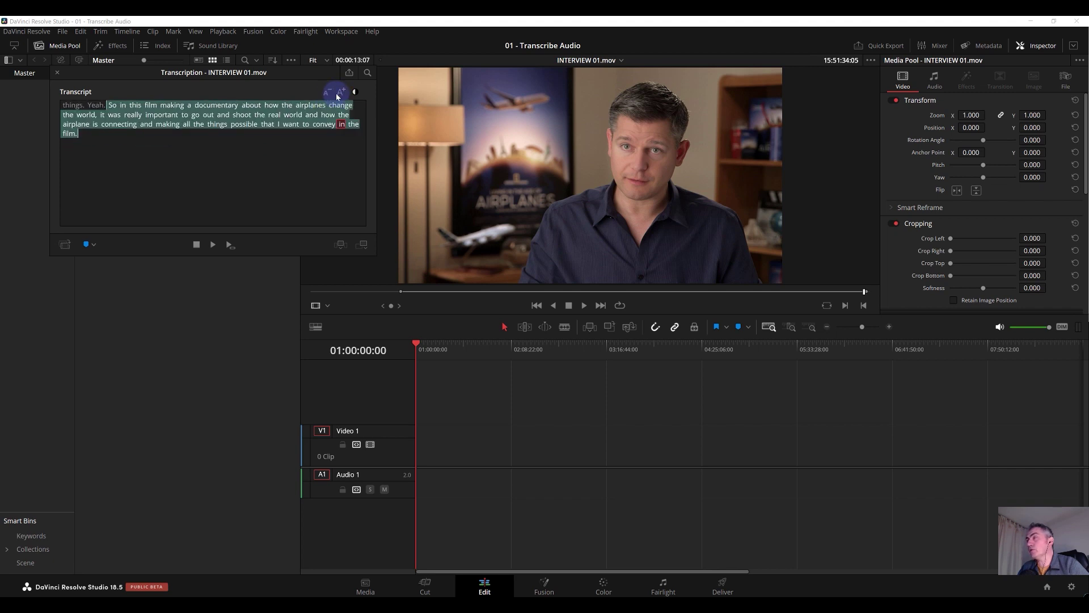
left_click(355, 92)
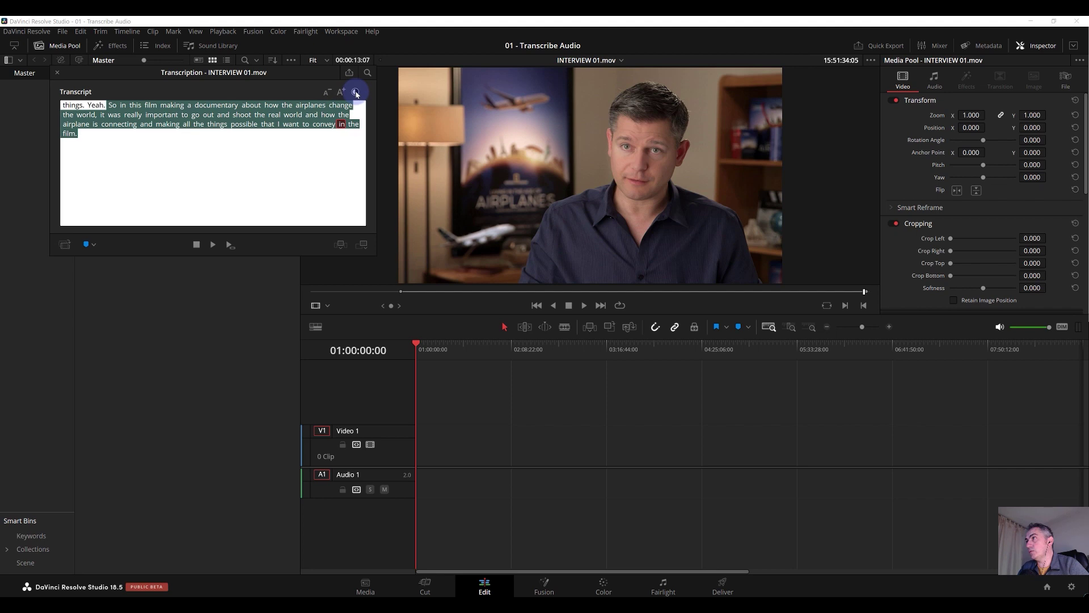
left_click(316, 125)
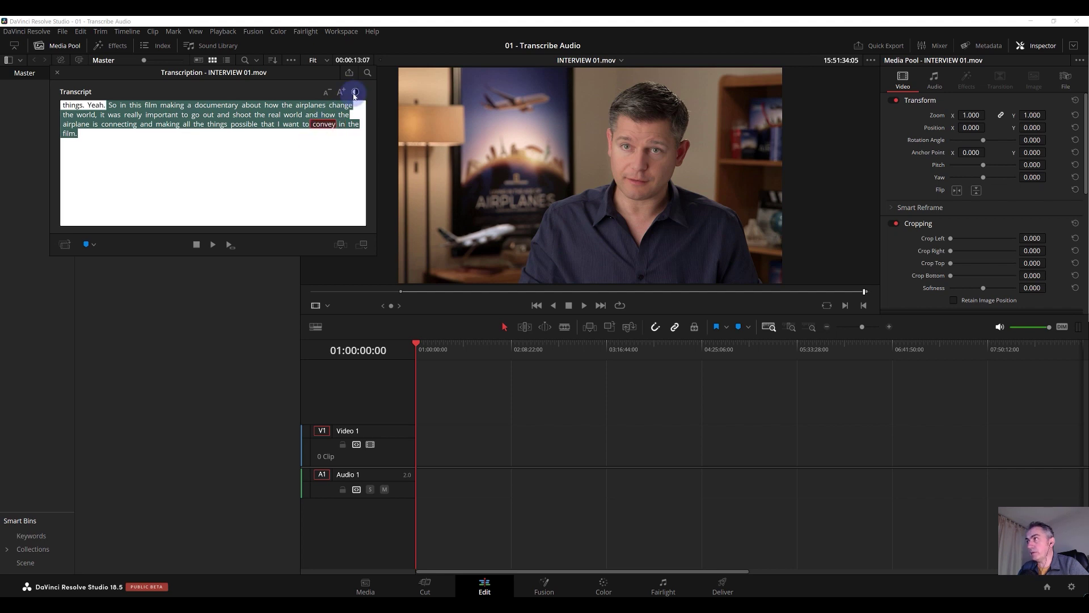
left_click(356, 94)
left_click(356, 93)
left_click(355, 93)
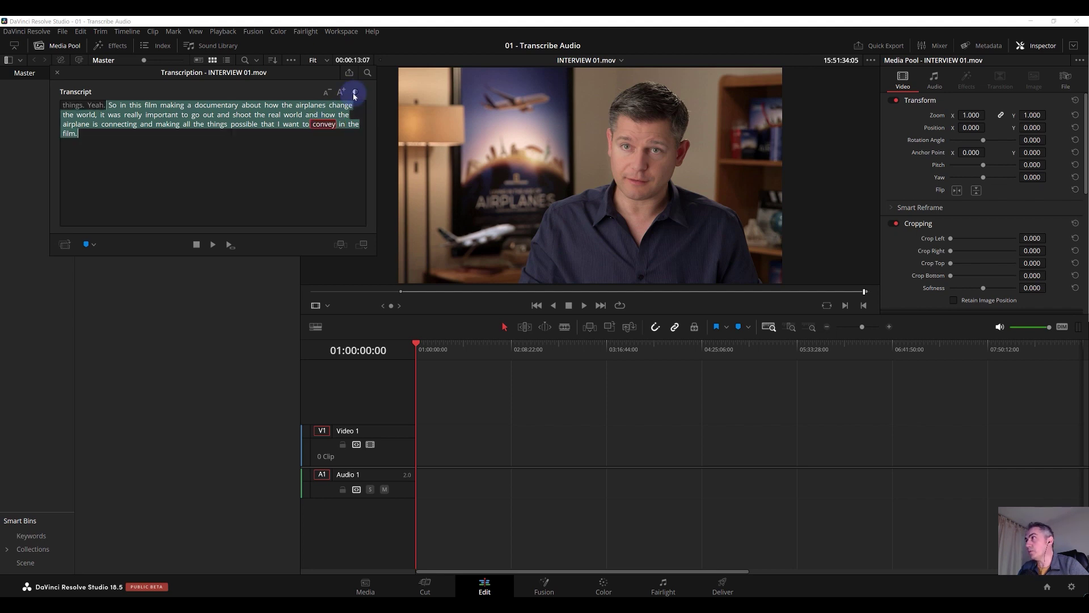
left_click(242, 115)
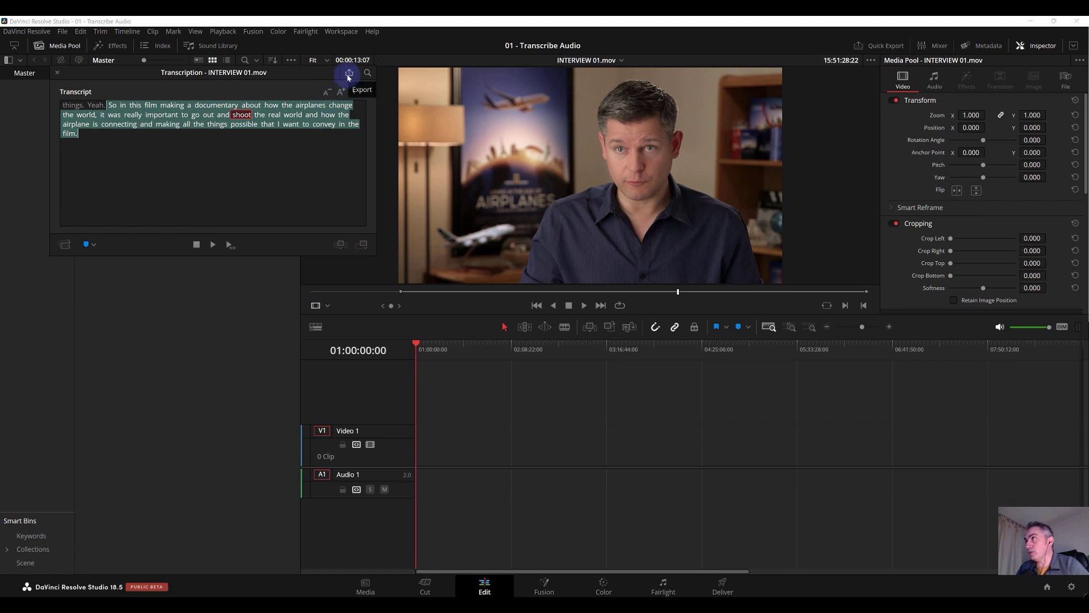
Export the transcript as INTERVIEW 01.txt into the Davinci Resolve 18.5 folder.
left_click(349, 74)
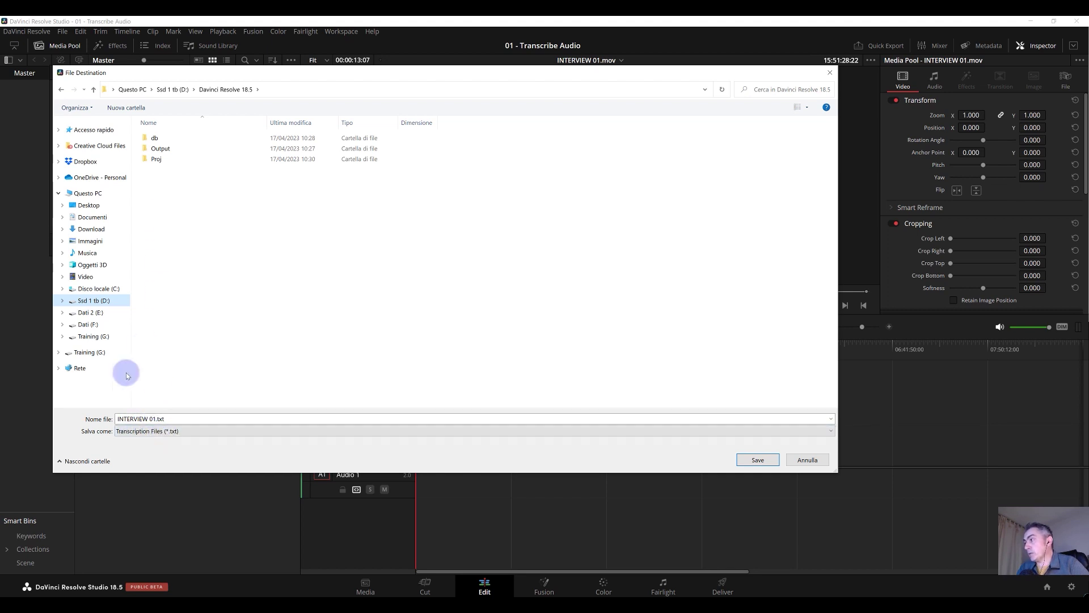
left_click(758, 461)
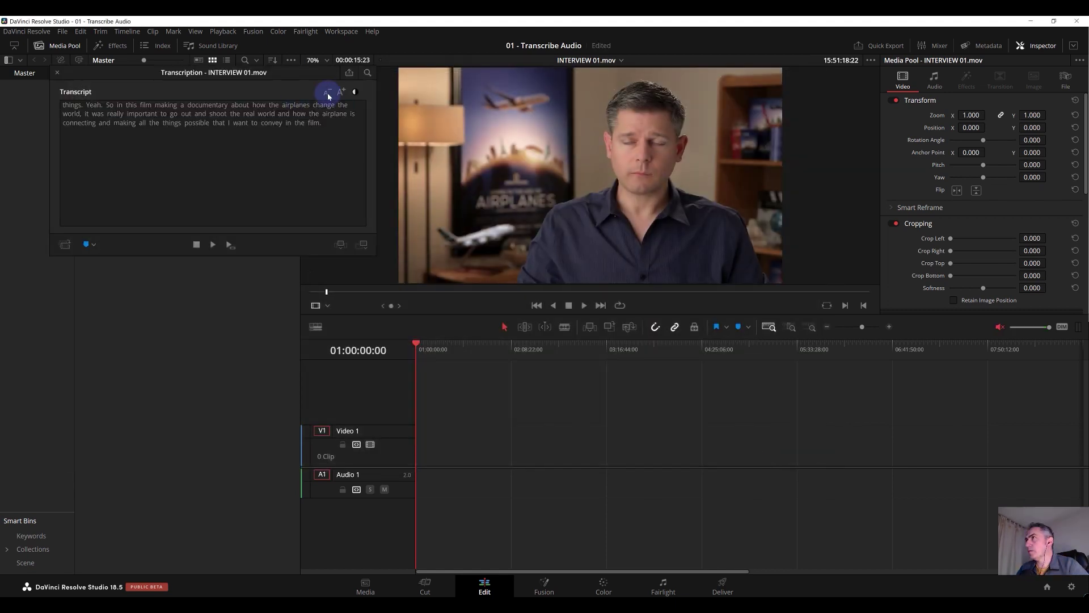
left_click(368, 75)
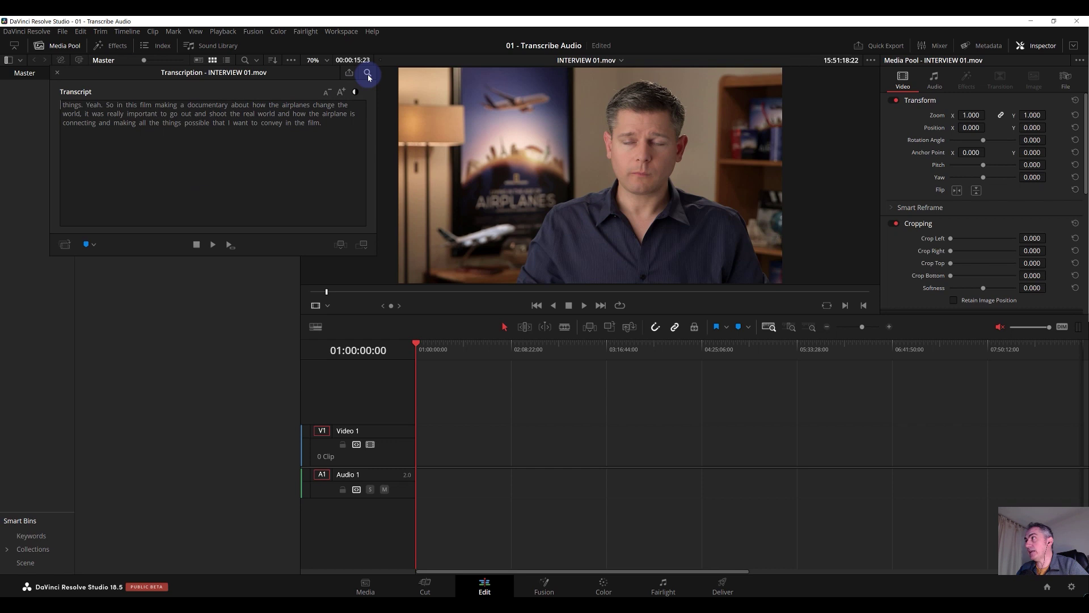
Search the transcript for 'possible', find its single match, and close the search bar.
left_click(185, 94)
type("possible")
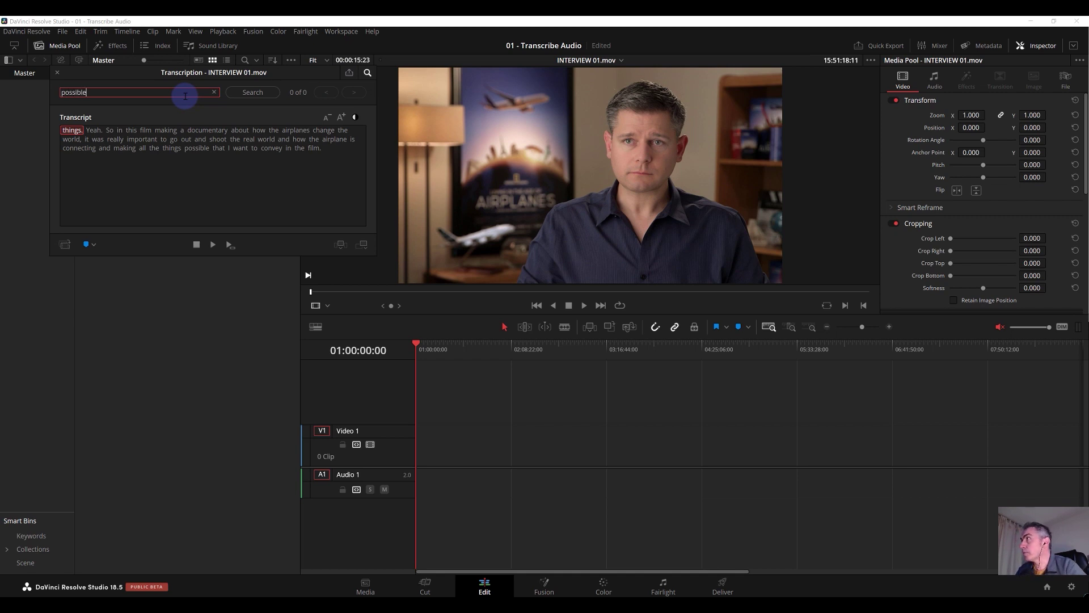
key("Return")
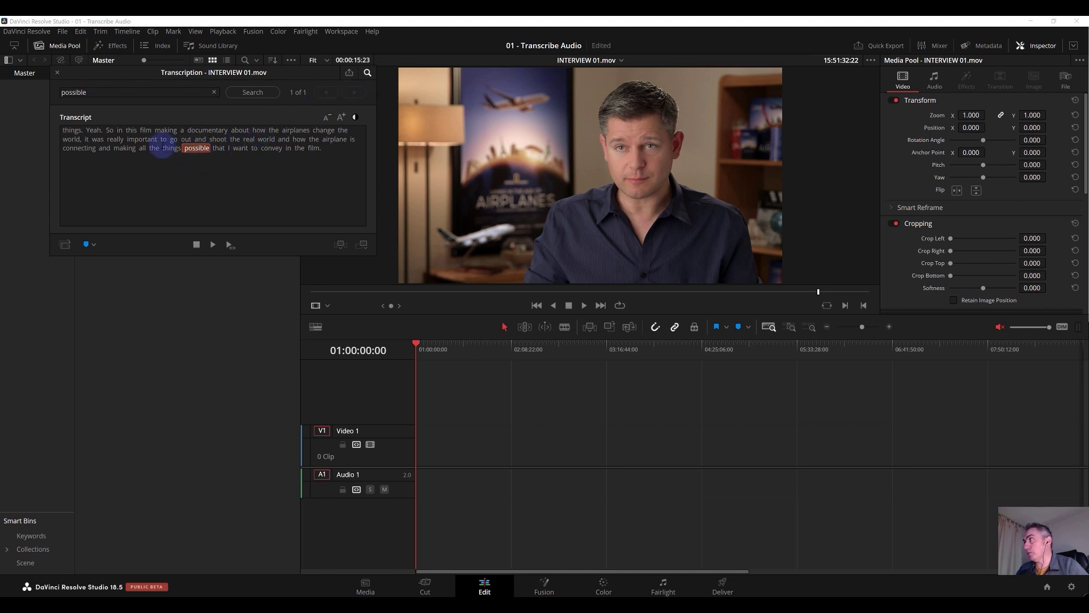
left_click(110, 130)
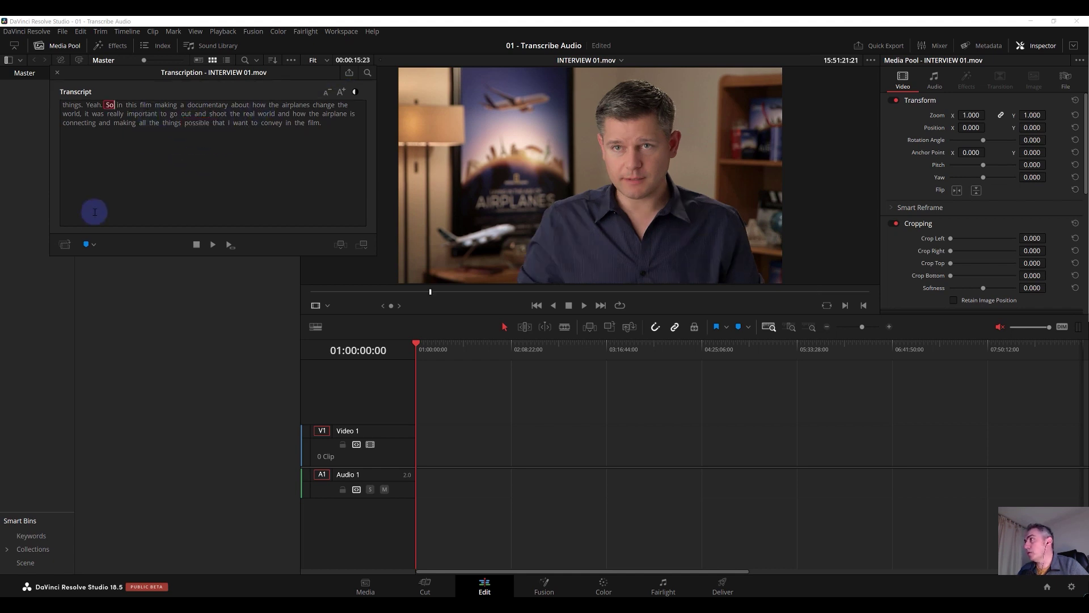
Add a marker at the word 'Yeah.' and preview the interview from 'So'.
left_click(88, 245)
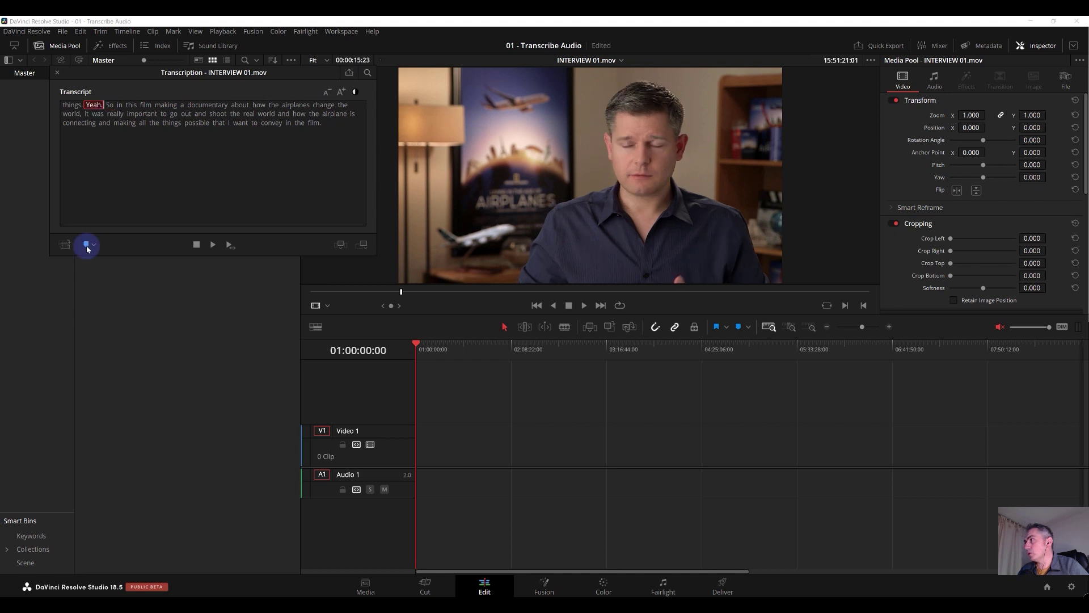
left_click(88, 248)
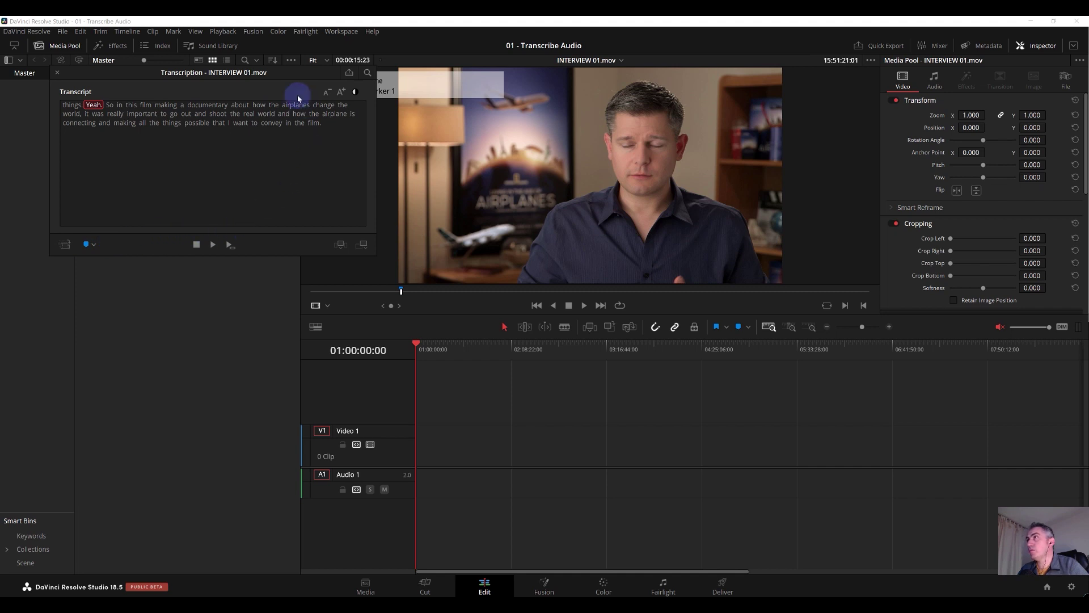
left_click_drag(277, 77, 223, 181)
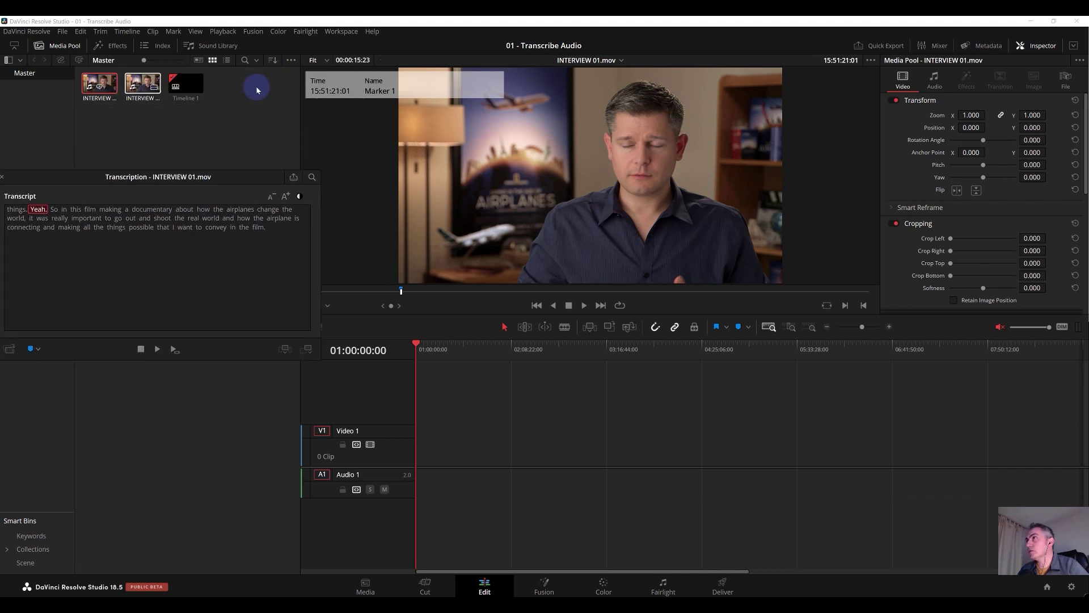
left_click(402, 292)
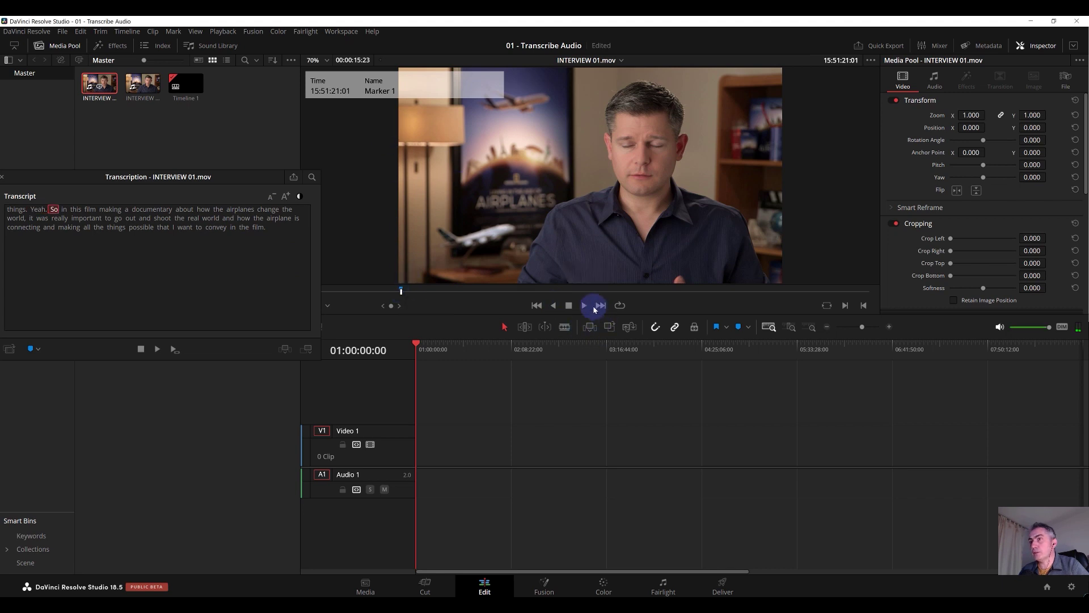
left_click(588, 305)
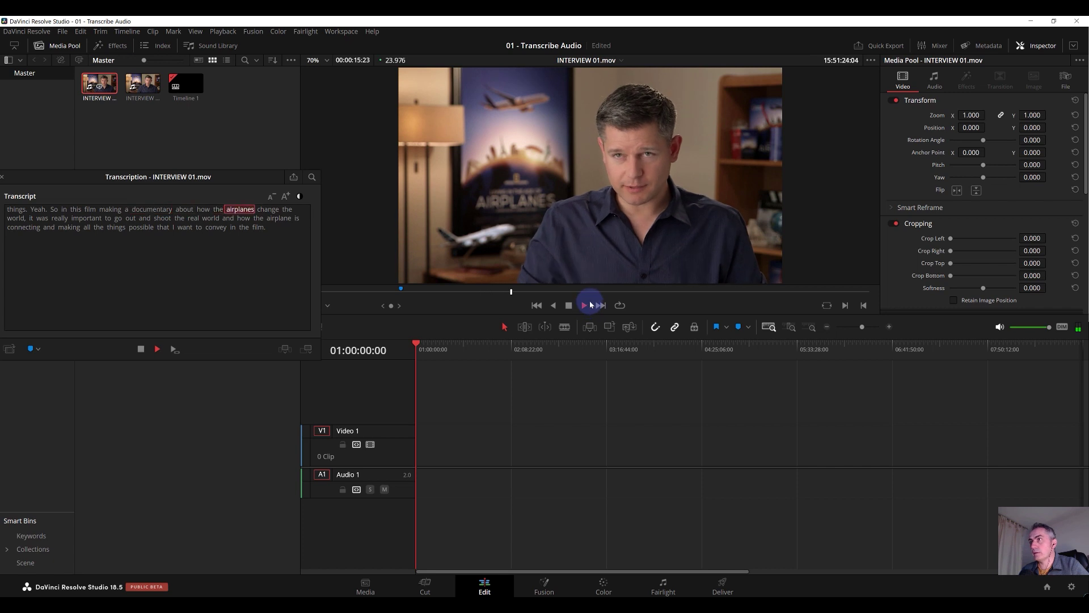
left_click(569, 305)
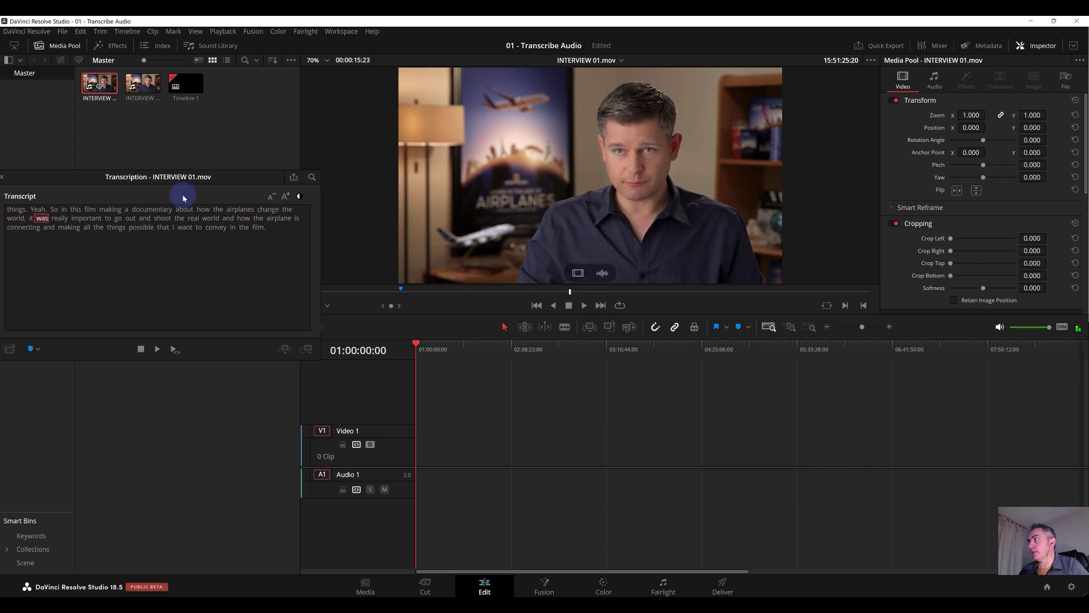
Select the transcript phrase 'how the airplanes change' and add a duration marker over it.
left_click(163, 227)
left_click_drag(73, 173, 110, 170)
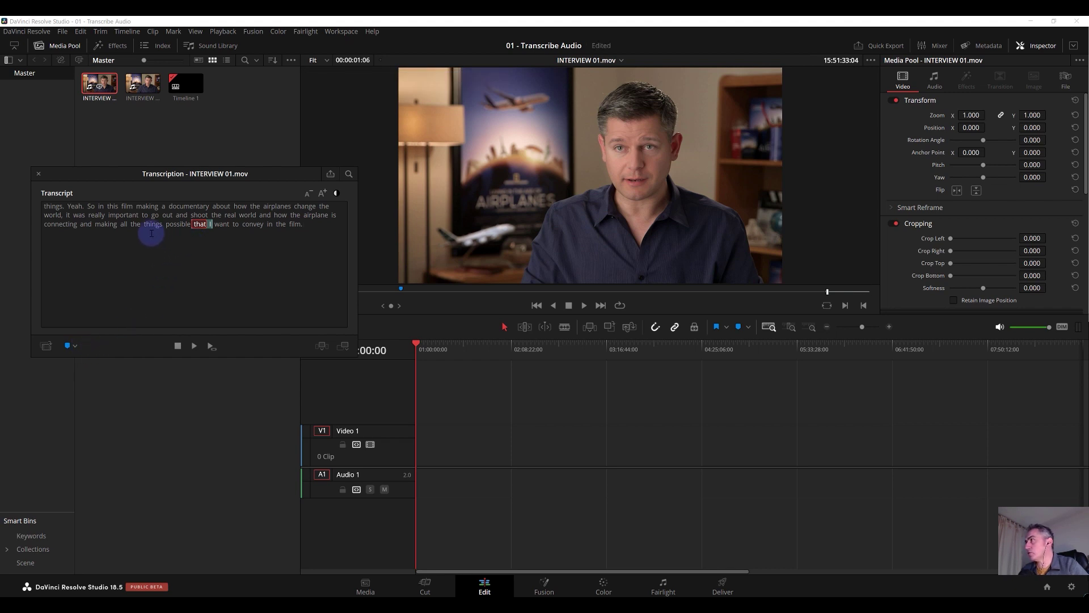
left_click_drag(105, 223, 188, 225)
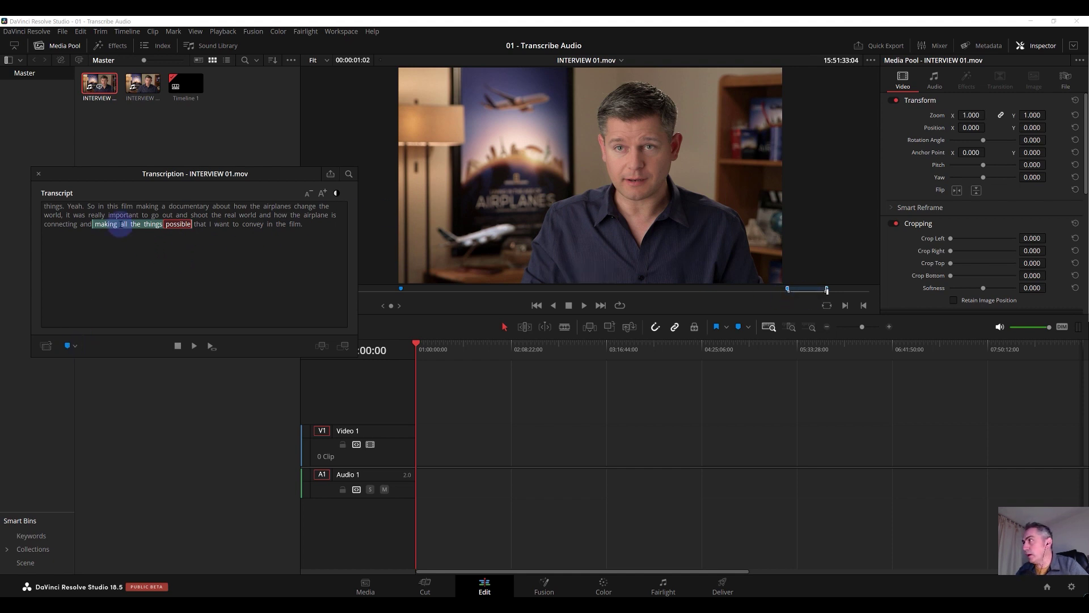
mouse_move(620, 277)
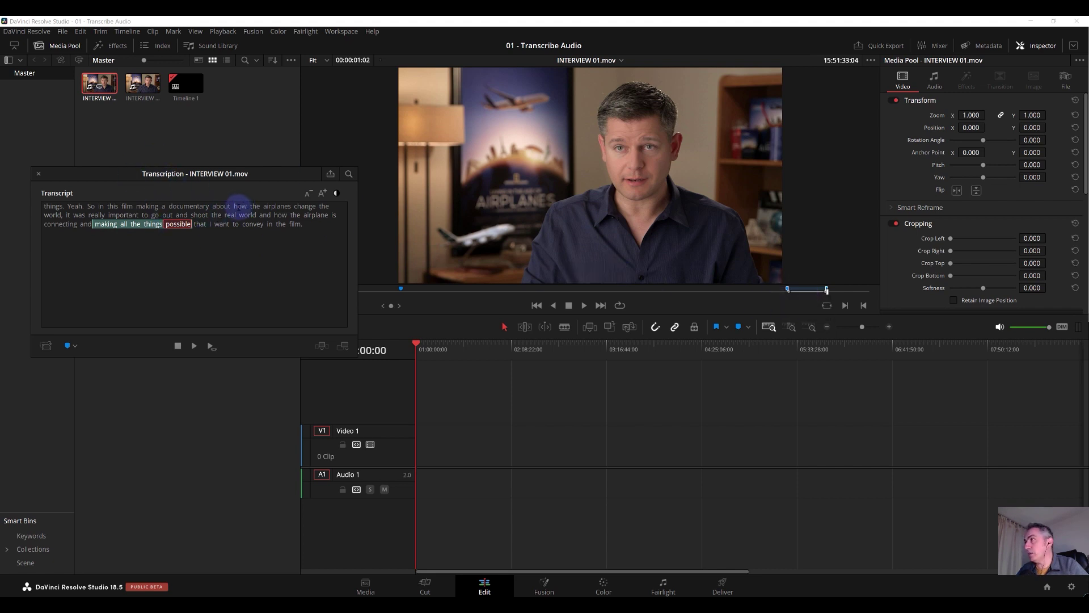
left_click_drag(237, 206, 315, 206)
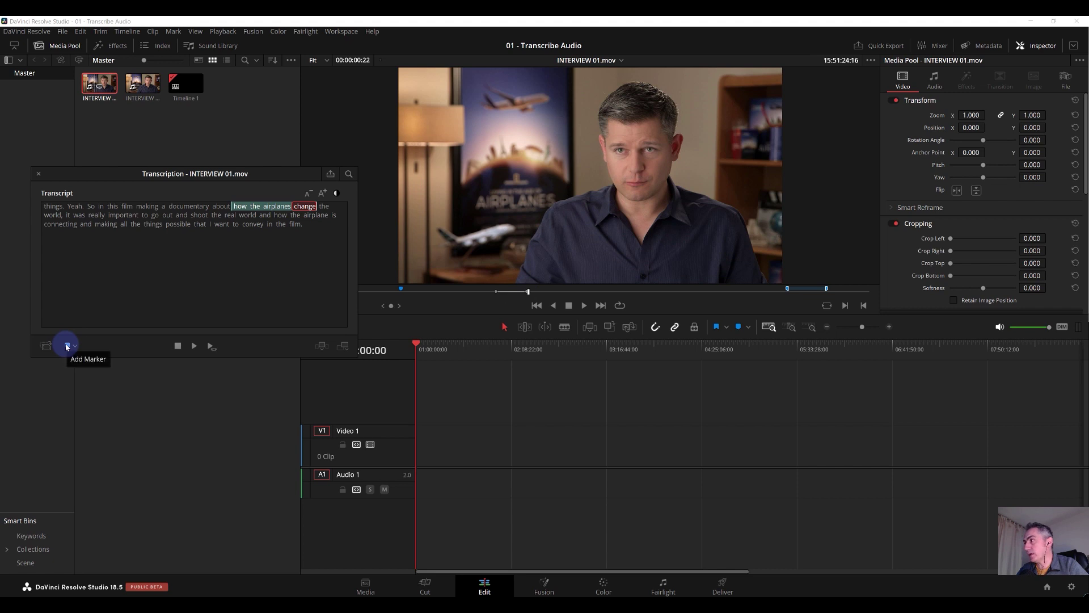
right_click(509, 294)
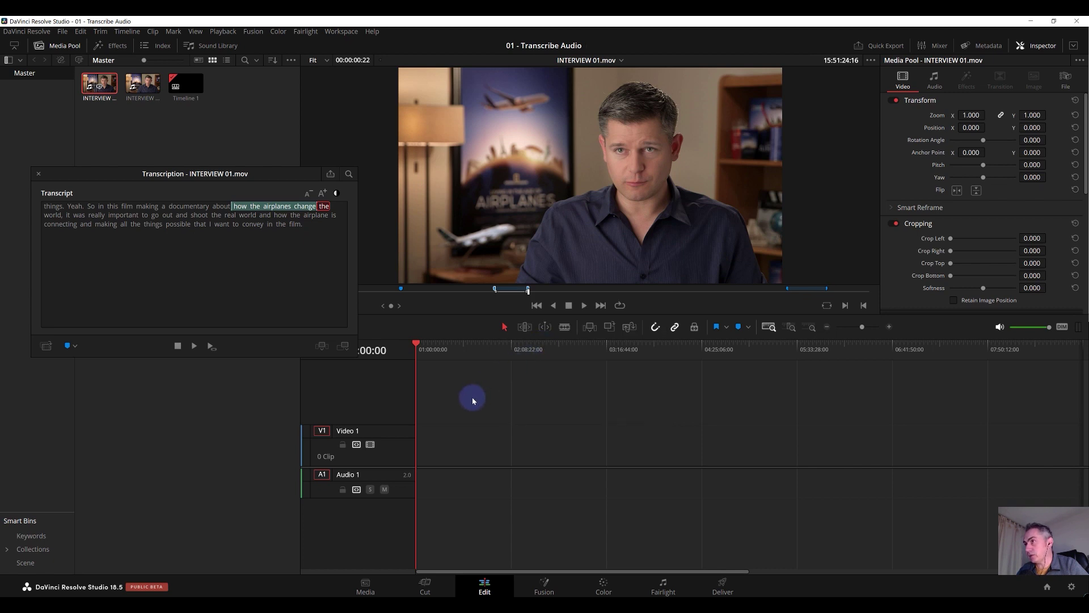
left_click(271, 285)
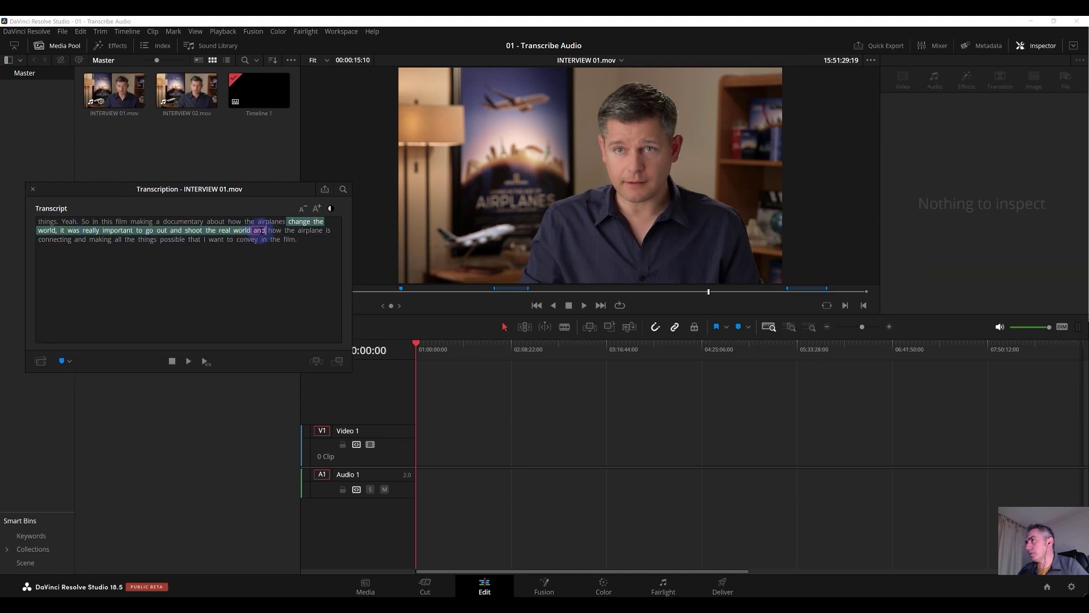
Mark in/out from the transcript selection and create an INTERVIEW 01.mov Subclip.
left_click(254, 236)
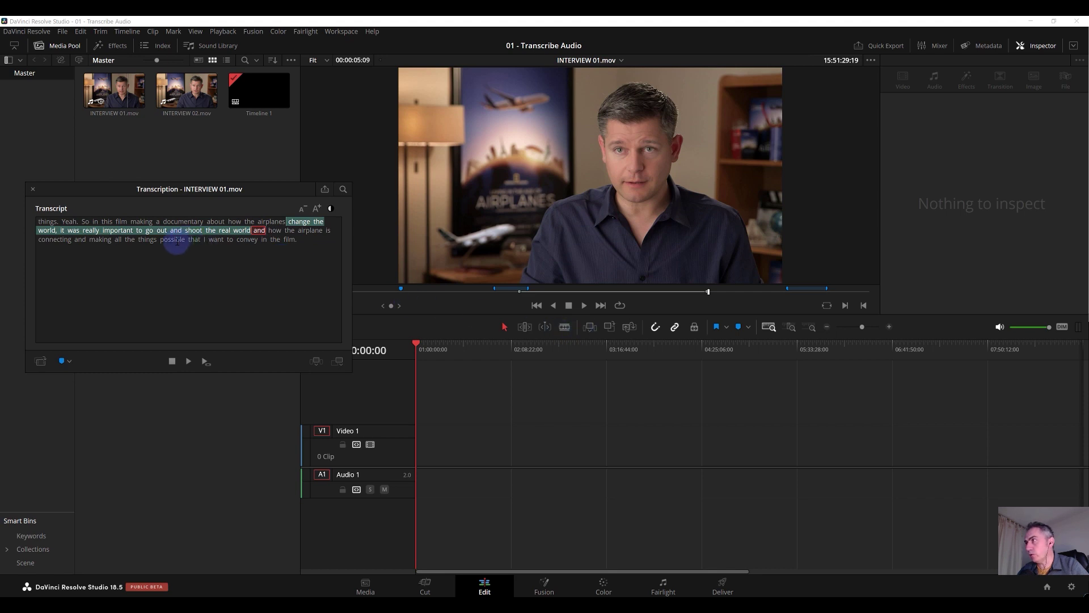
left_click(45, 365)
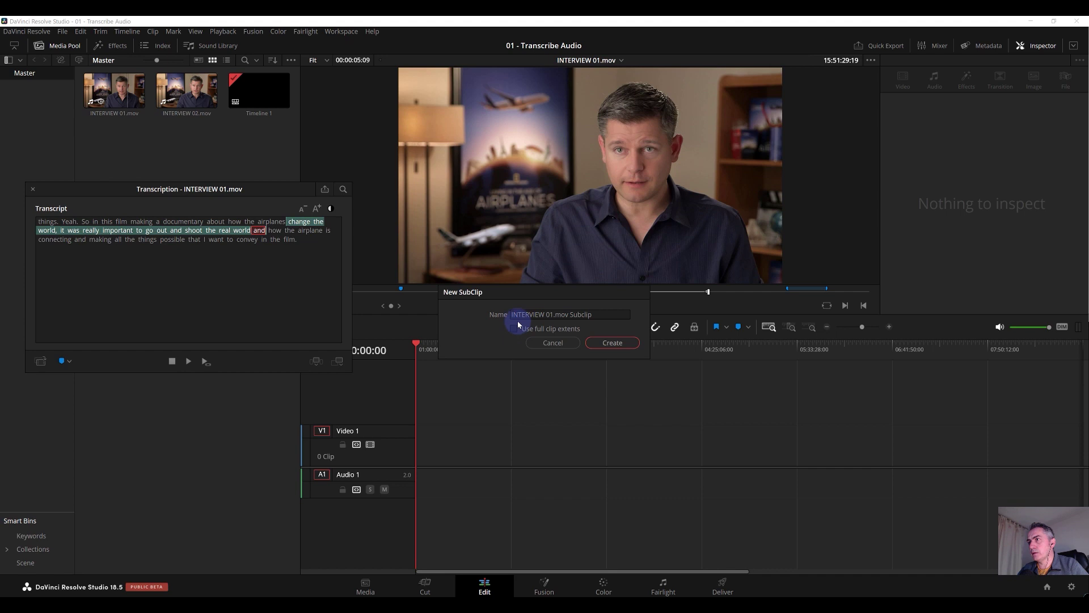
left_click(607, 340)
left_click(193, 104)
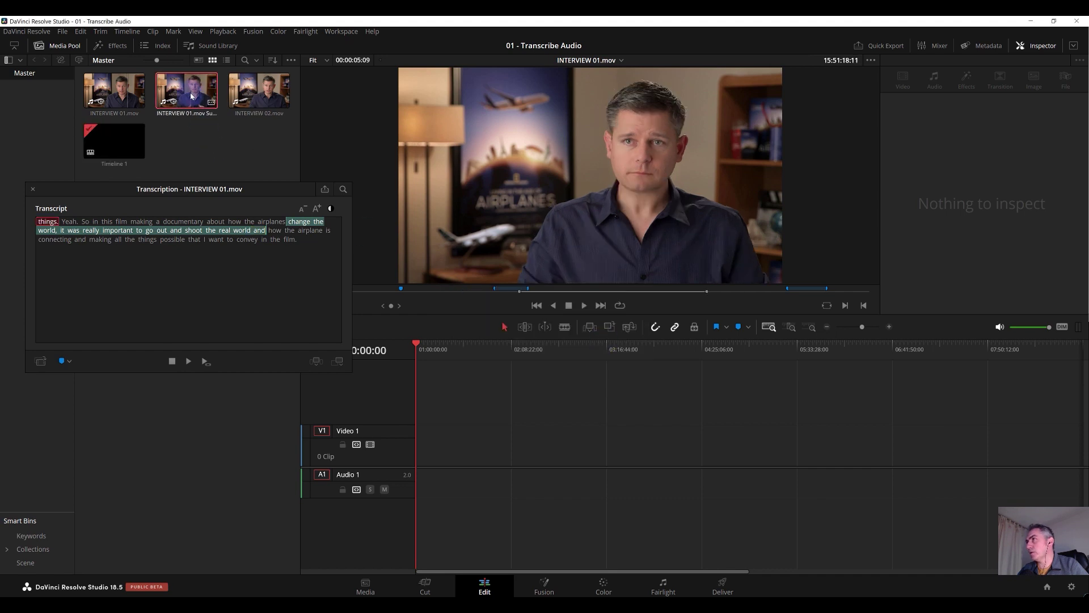
left_click_drag(273, 189, 156, 196)
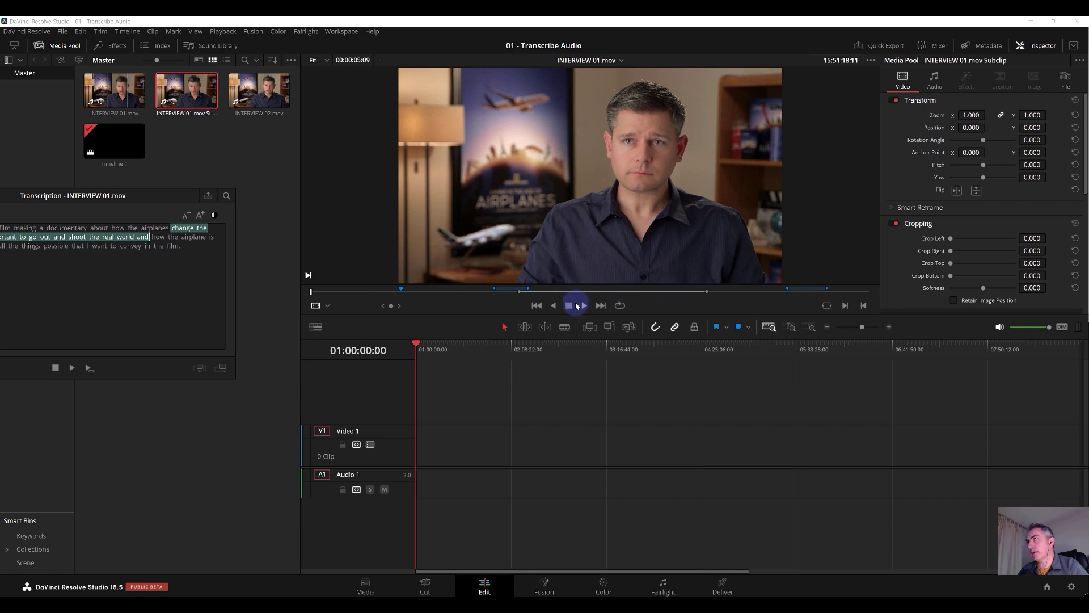
mouse_move(509, 279)
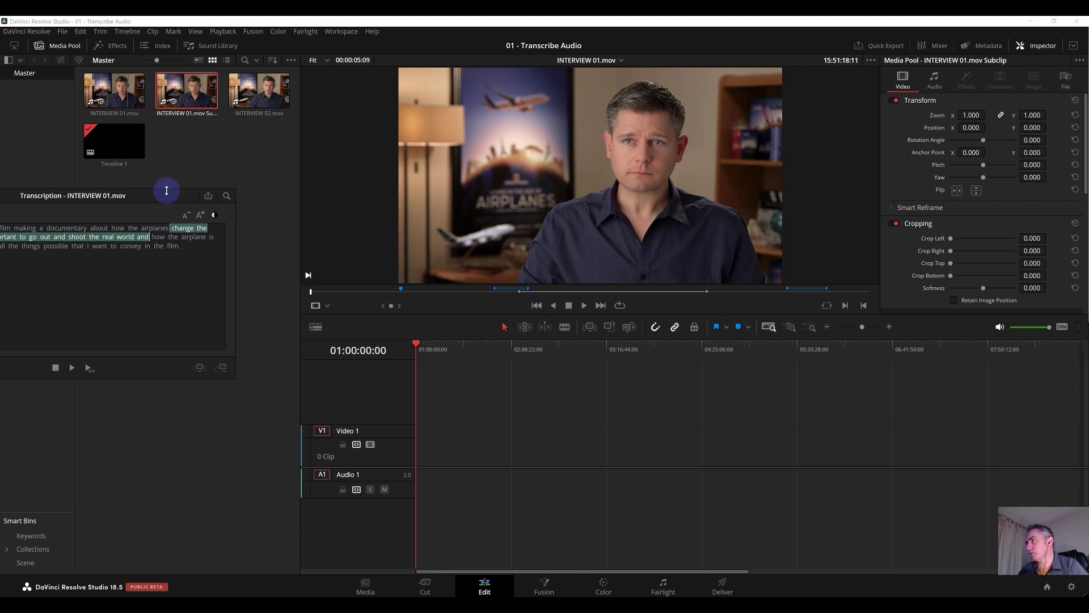
left_click_drag(166, 190, 276, 164)
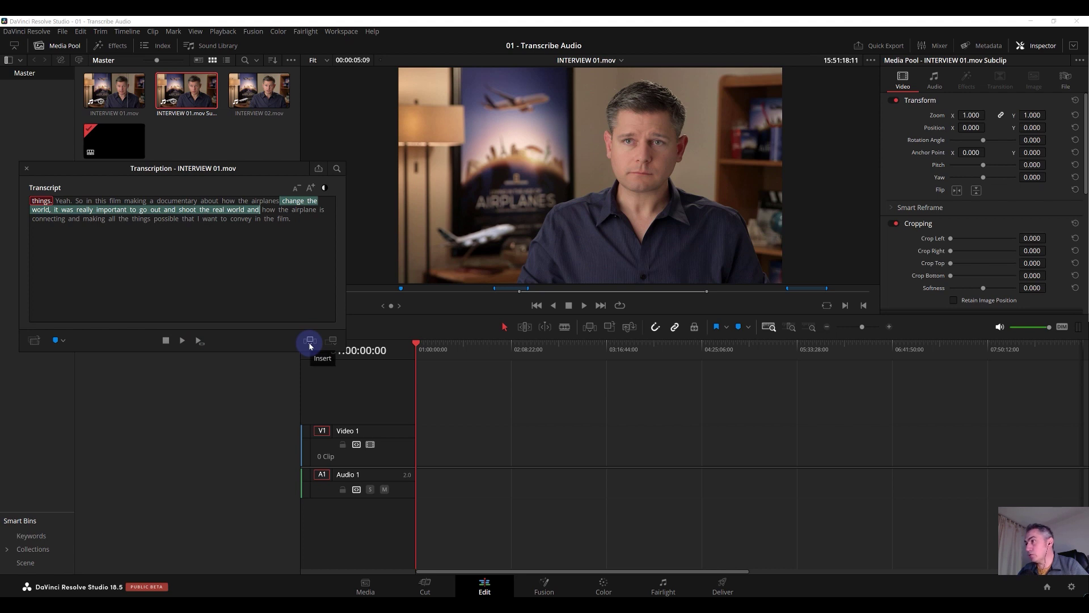
Insert the selected passage onto the timeline, review it via transcript words, then undo the insert.
left_click(309, 341)
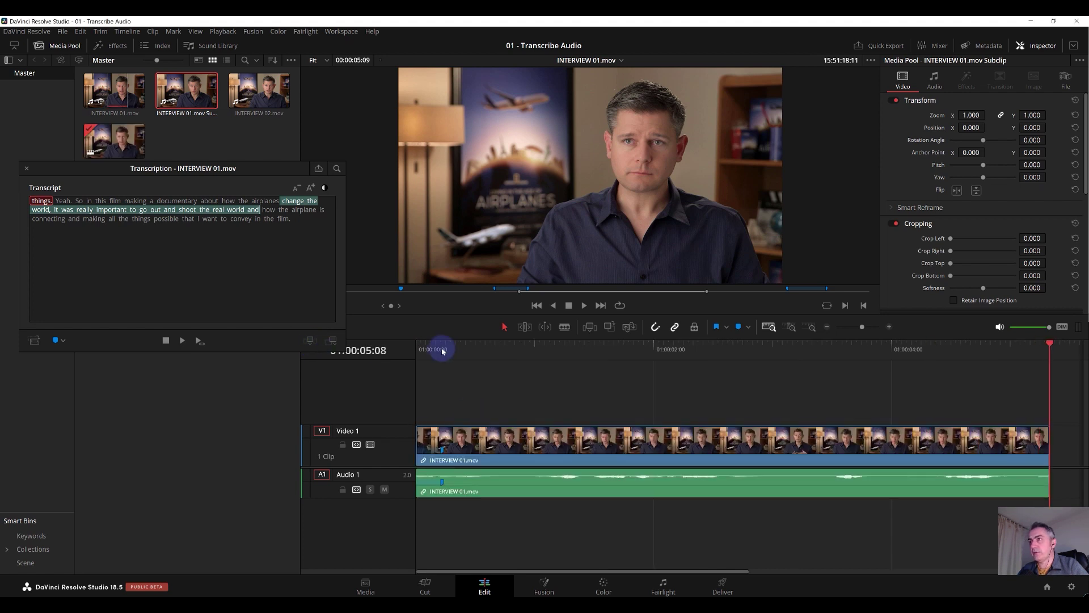
left_click(460, 352)
left_click_drag(487, 355, 510, 352)
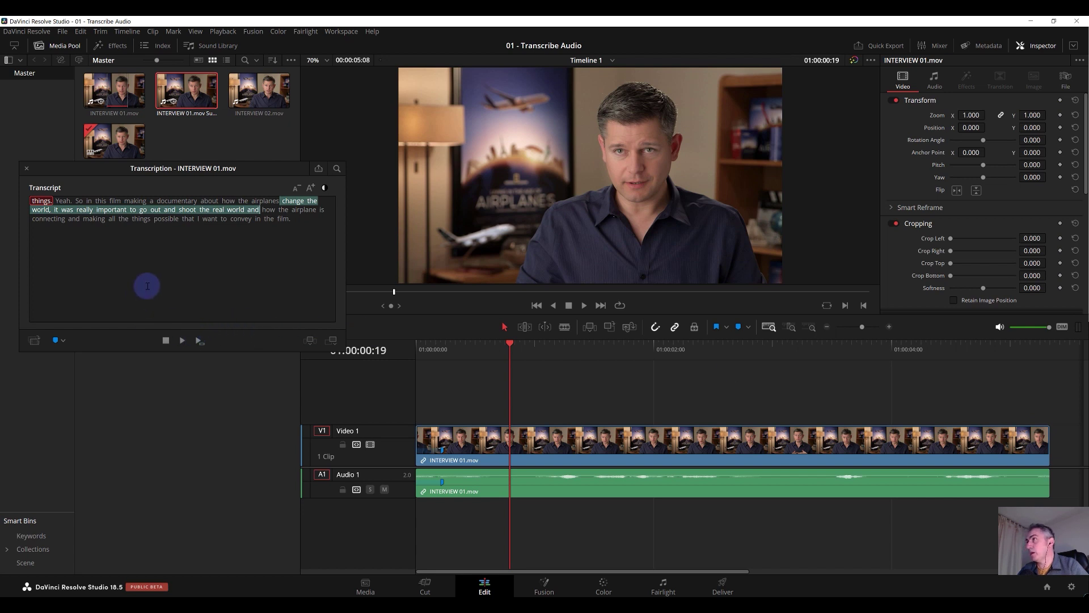
left_click(94, 219)
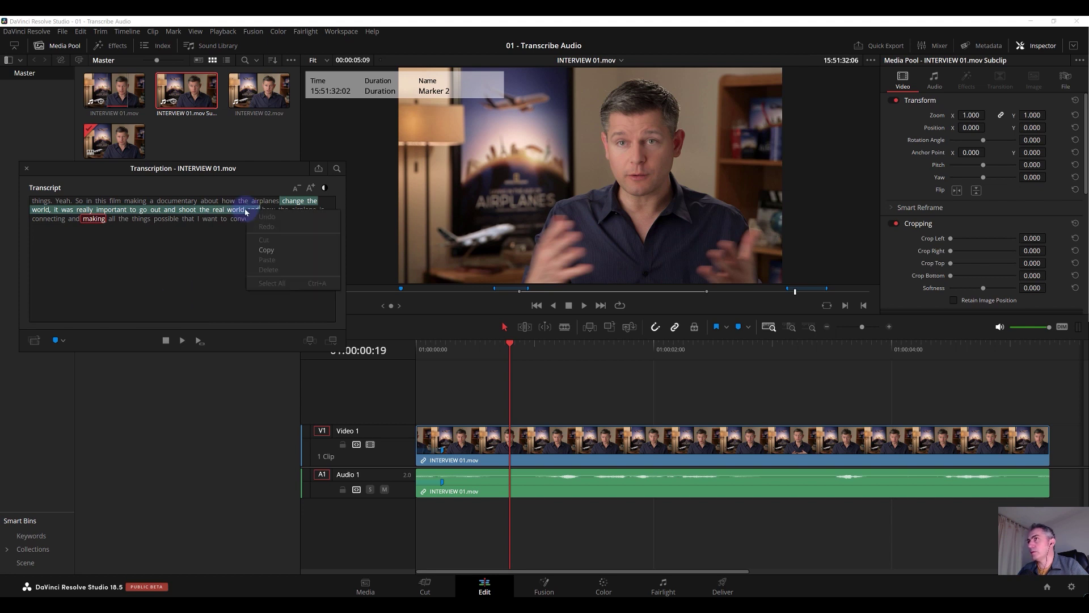
left_click(163, 199)
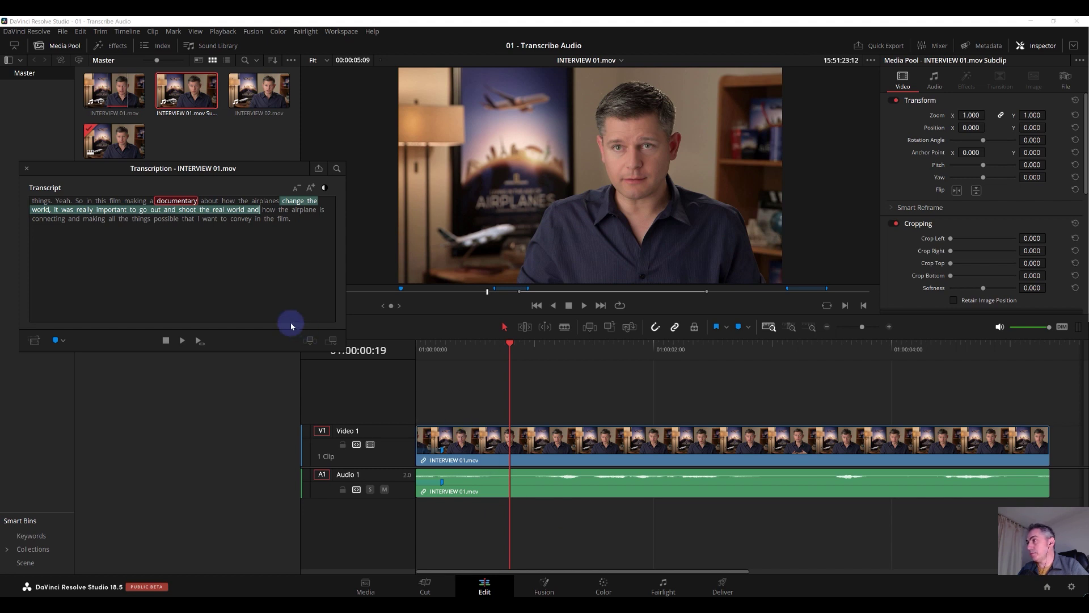
key("ctrl+z")
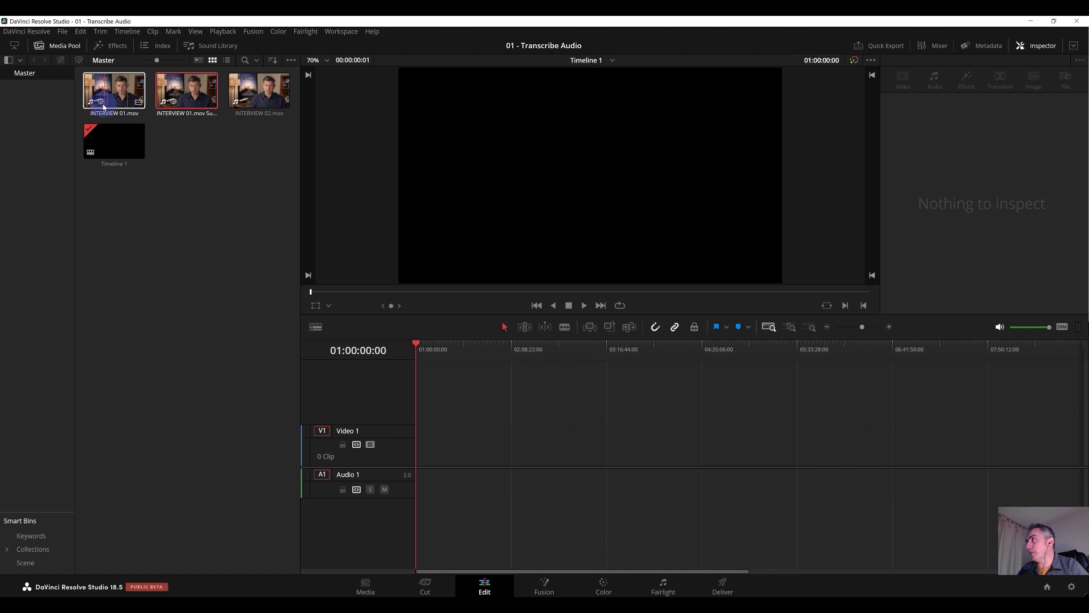
Place INTERVIEW 01.mov on Timeline 1, then append INTERVIEW 02.mov directly after it.
left_click_drag(156, 60, 174, 62)
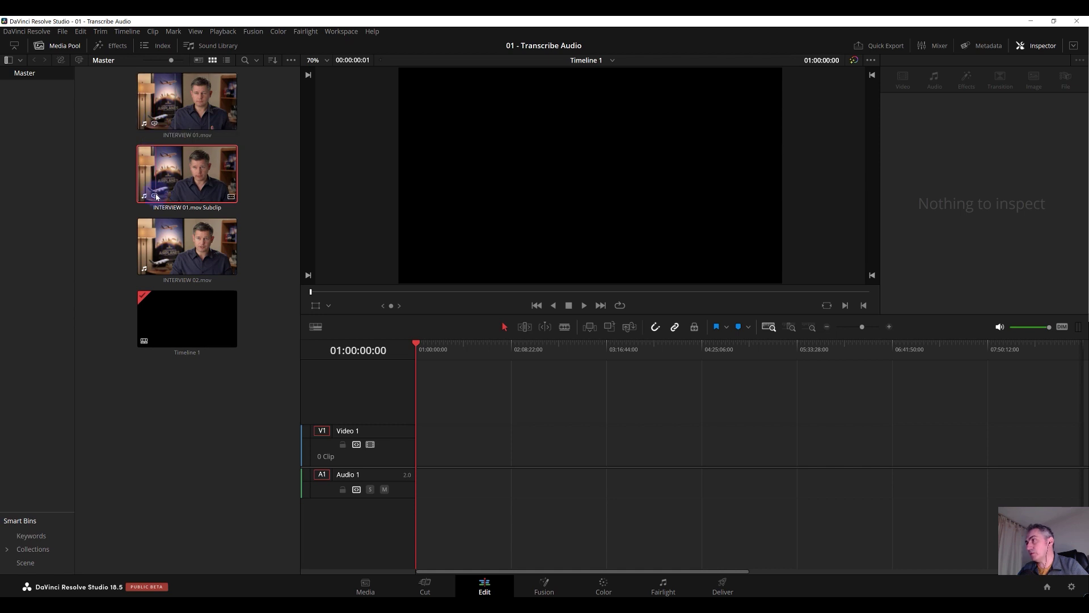
left_click_drag(170, 60, 165, 60)
left_click(150, 167)
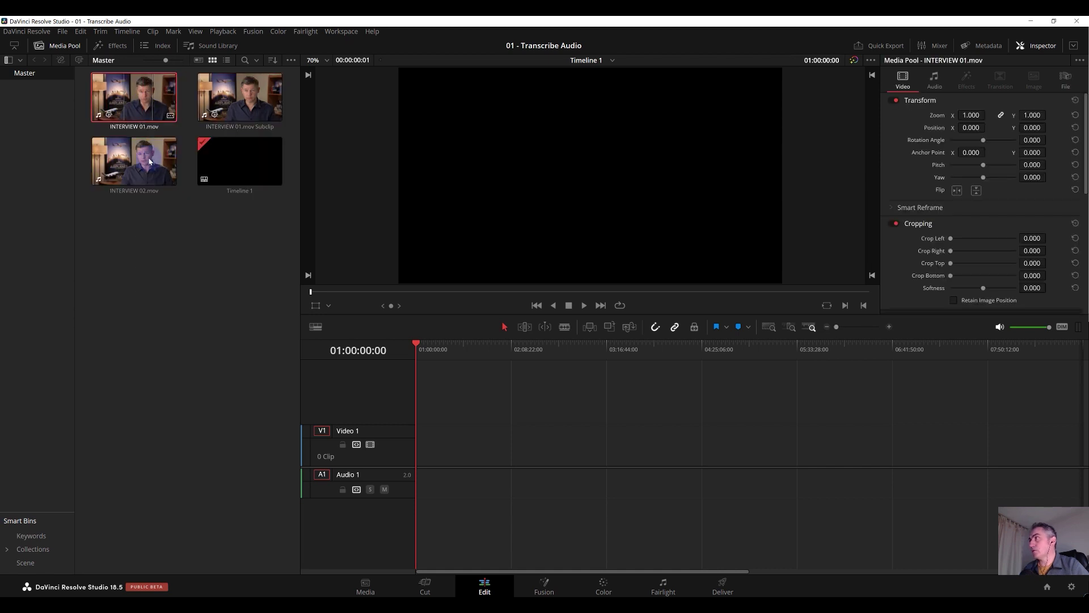
left_click(134, 98)
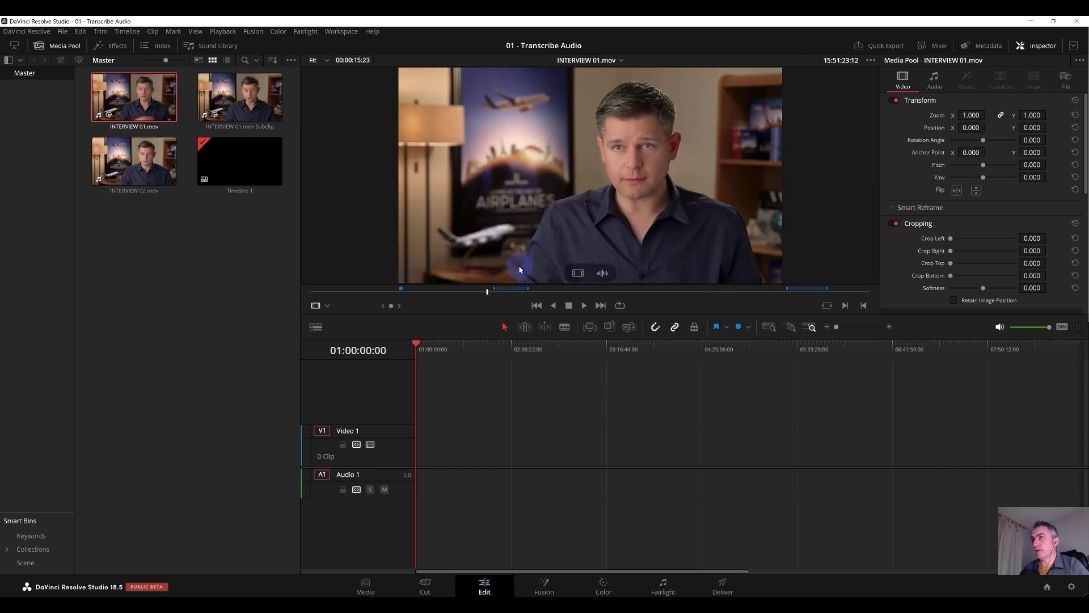
left_click_drag(502, 266, 475, 469)
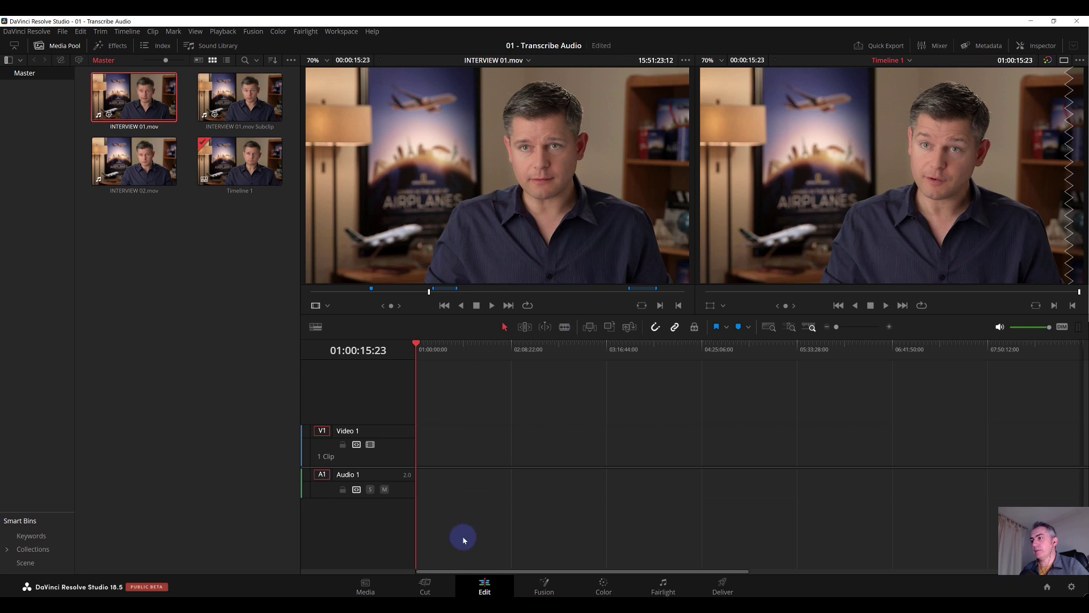
key("shift+z")
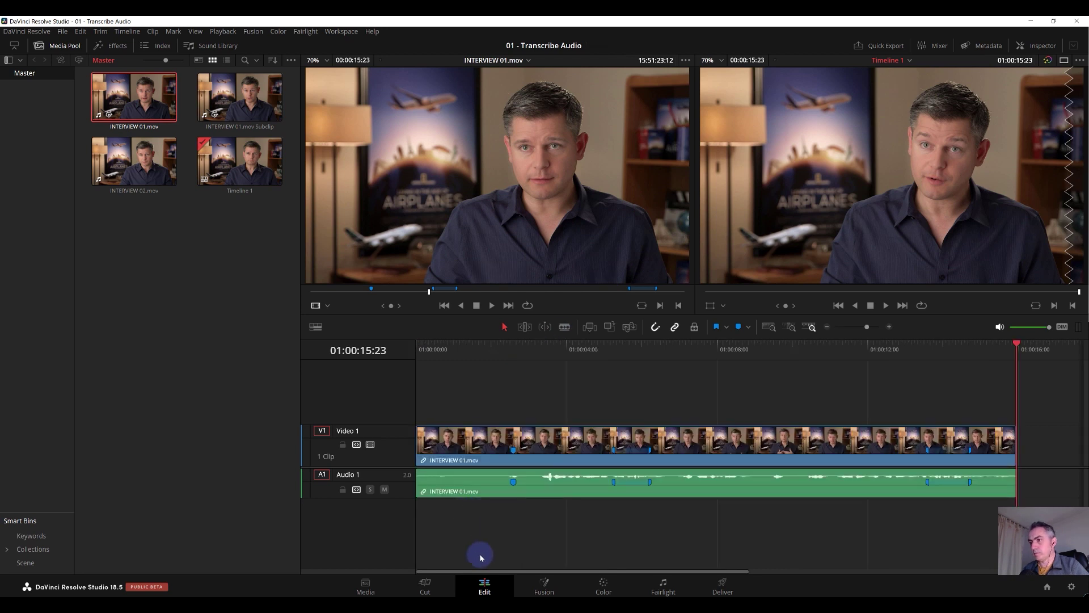
left_click_drag(536, 571, 702, 571)
left_click_drag(148, 173, 696, 482)
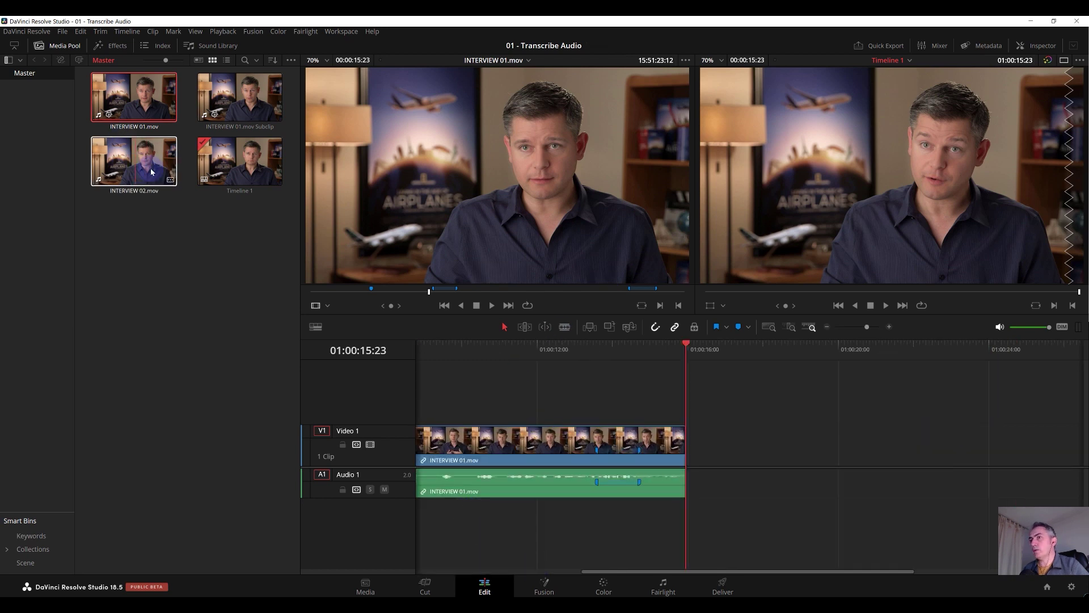
key("shift+z")
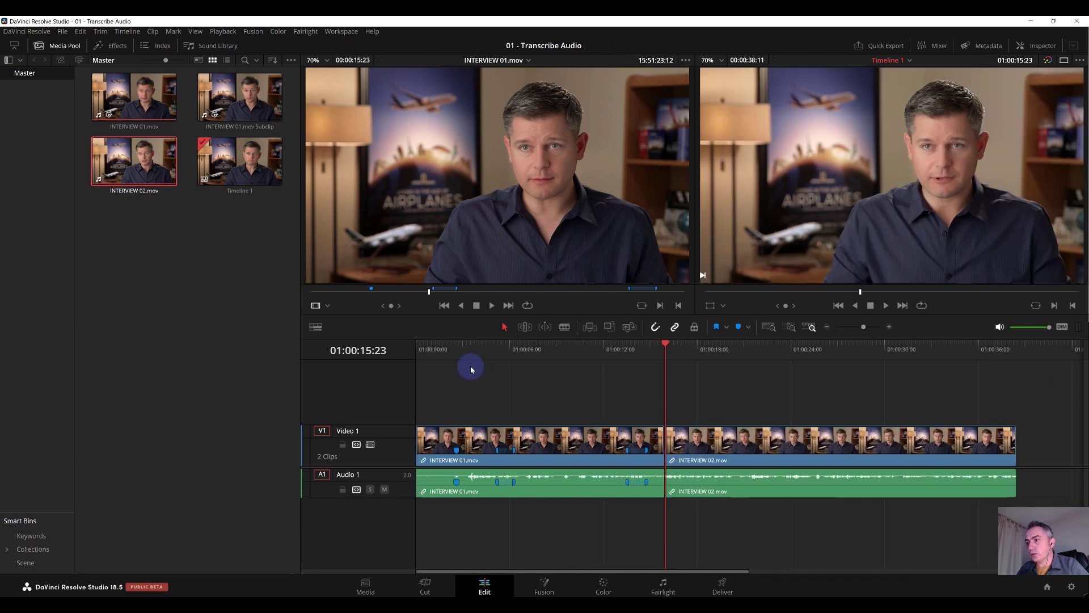
left_click_drag(440, 348, 466, 350)
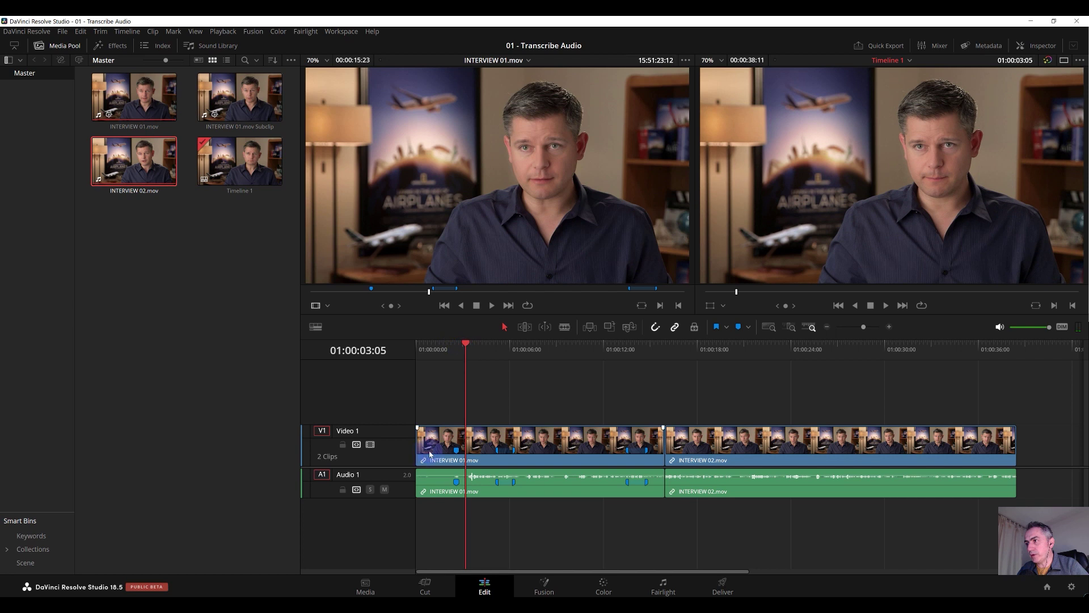
Ripple-trim the opening of INTERVIEW 01 up to the playhead in Trim mode.
left_click(524, 326)
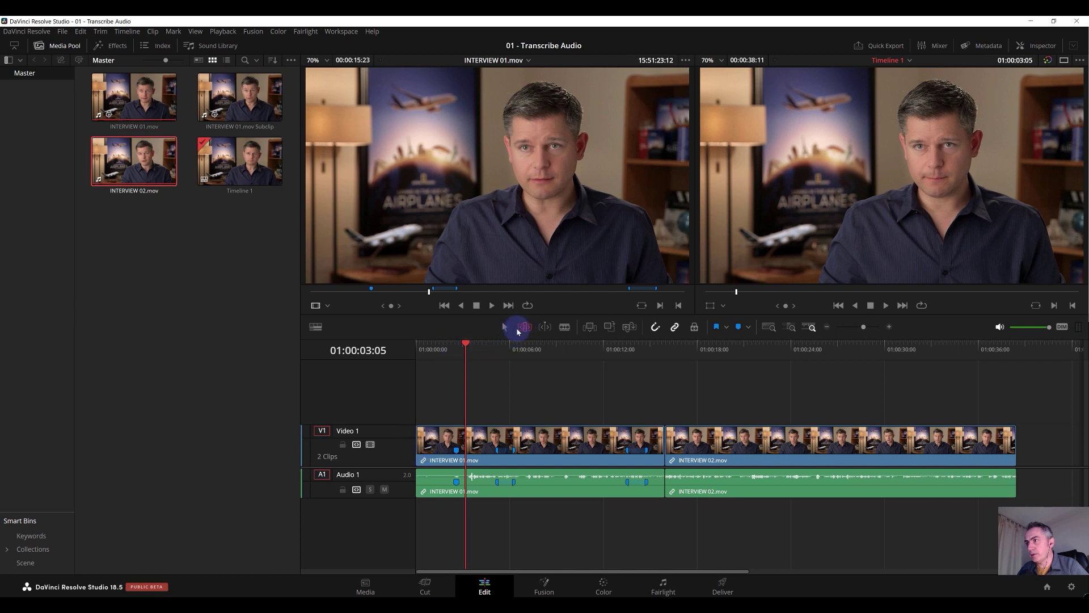
key("ctrl+shift+bracketleft")
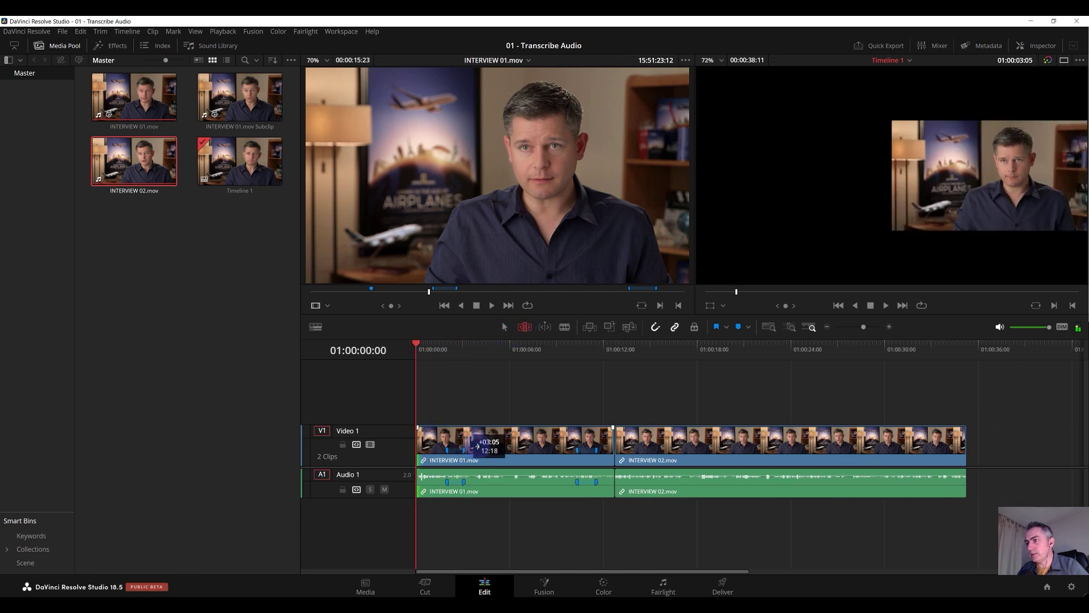
left_click_drag(673, 349, 689, 352)
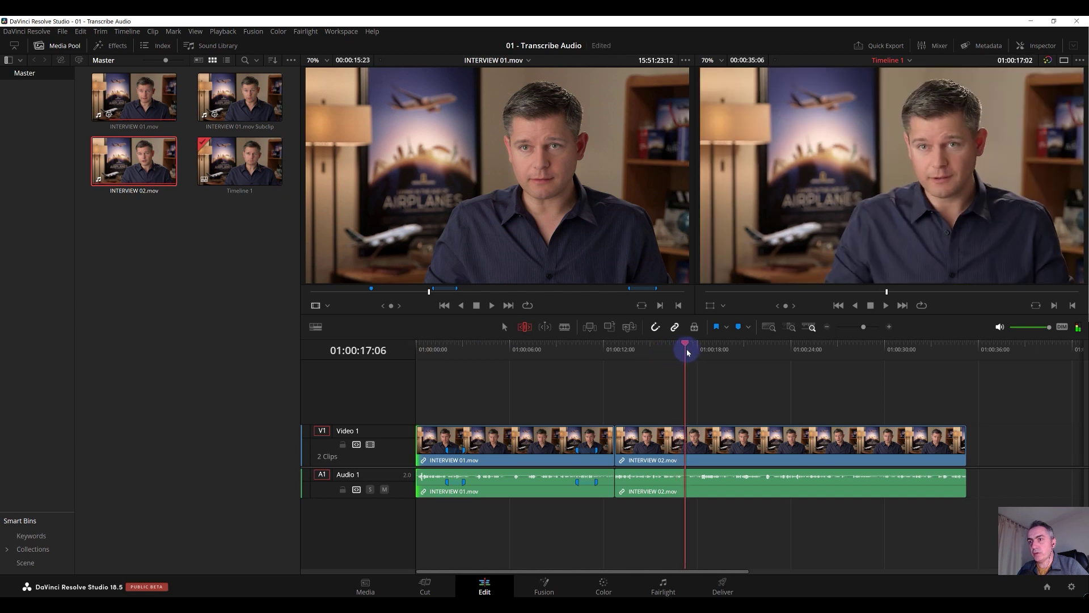
Cut INTERVIEW 02 at 01:00:17:10 and 01:00:22:06, then ripple-delete the middle section.
left_click(564, 326)
left_click(688, 442)
left_click_drag(738, 347, 764, 349)
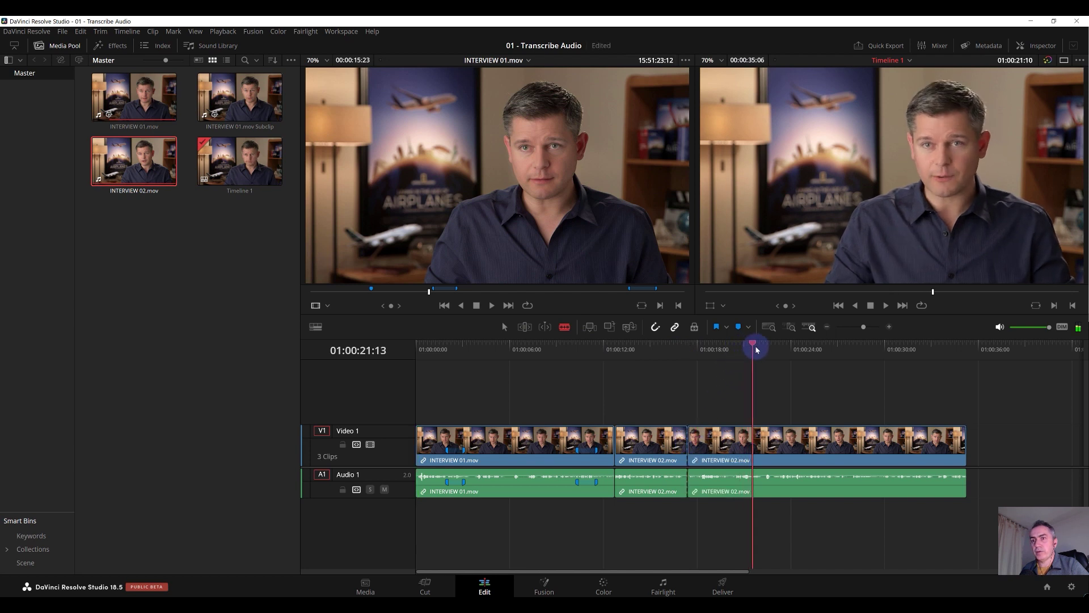
left_click(764, 442)
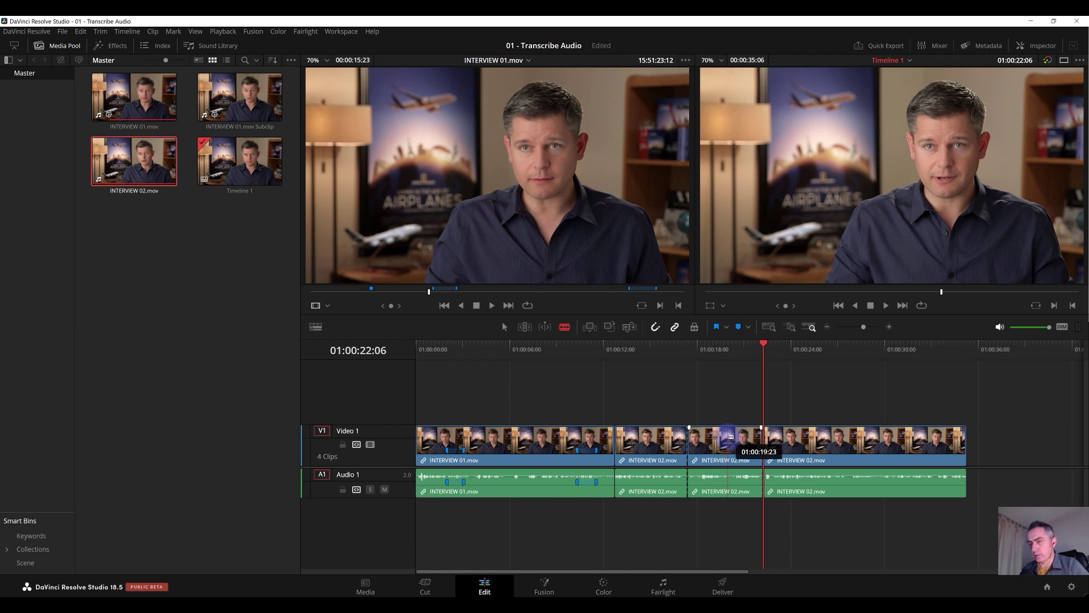
key("a")
left_click(728, 442)
key("Delete")
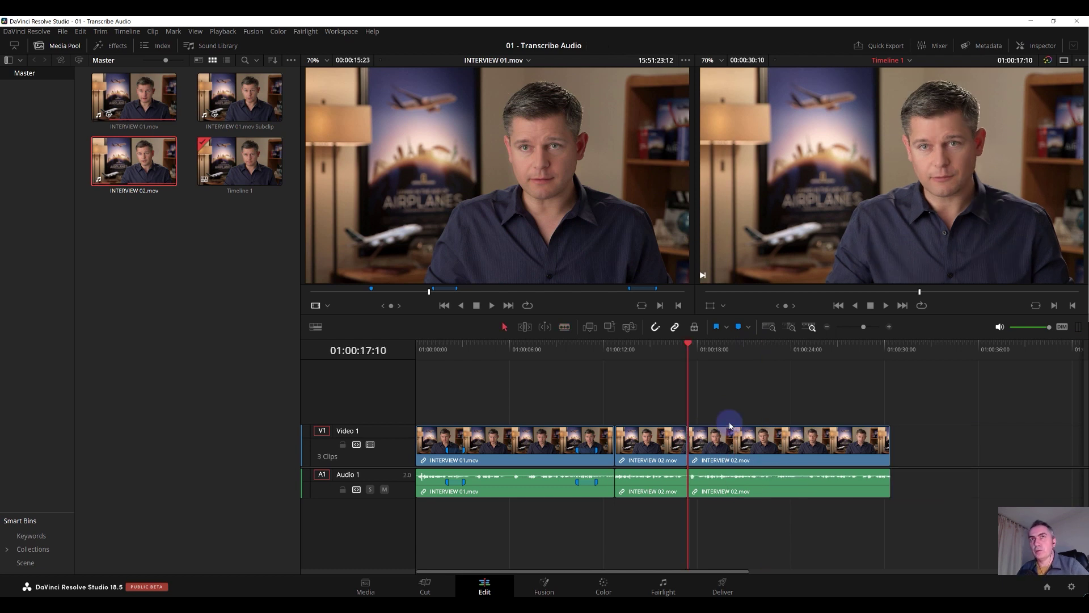
left_click_drag(498, 368, 718, 383)
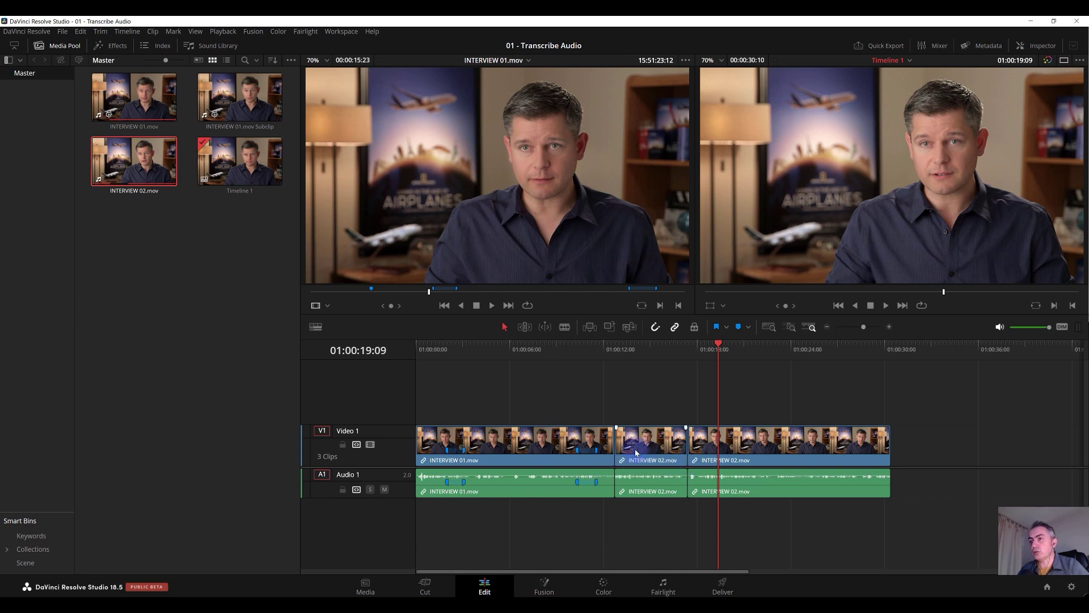
Generate English subtitles from the timeline audio with Subtitle Default and 42 characters per line.
left_click(122, 33)
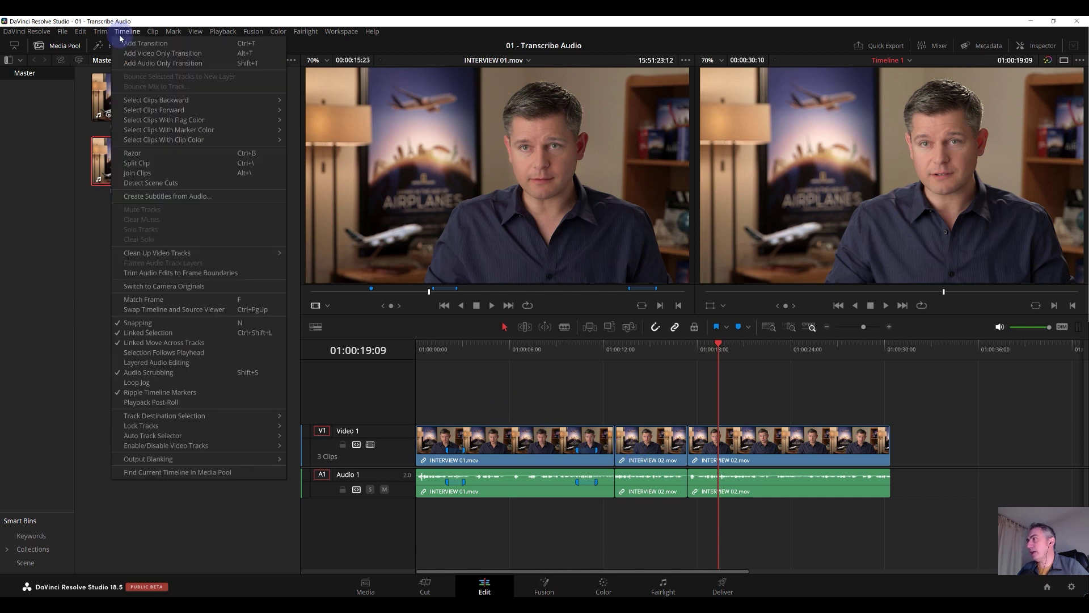
left_click(155, 199)
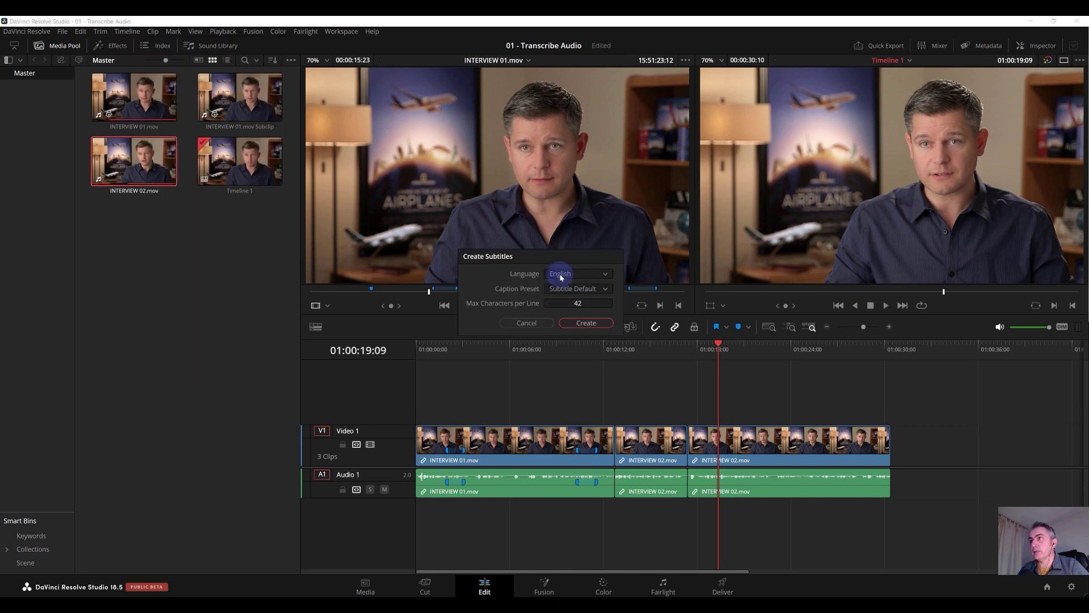
left_click(554, 288)
left_click(561, 276)
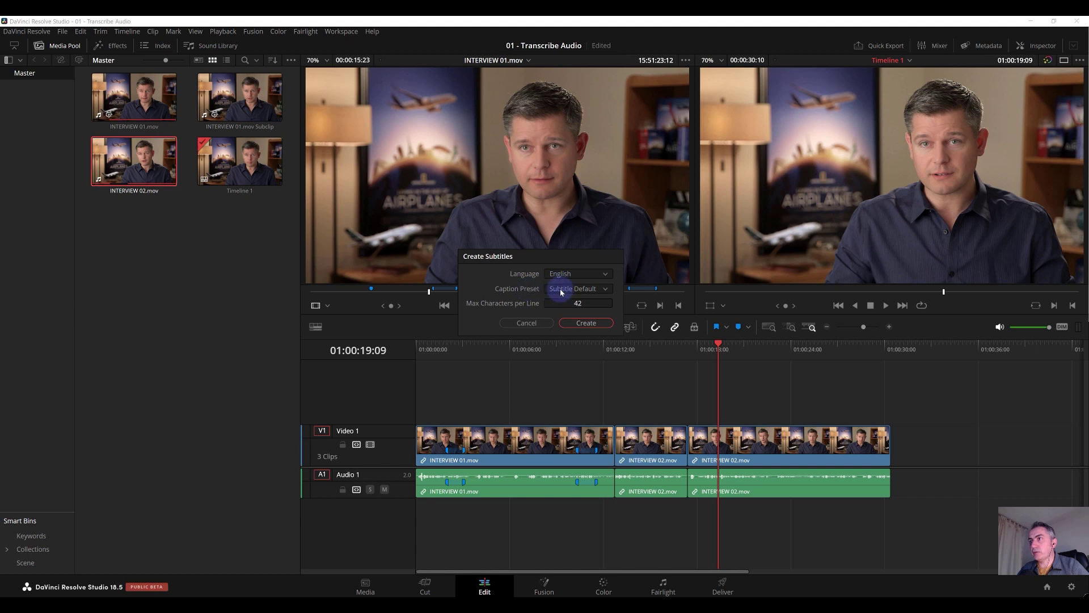
left_click(560, 290)
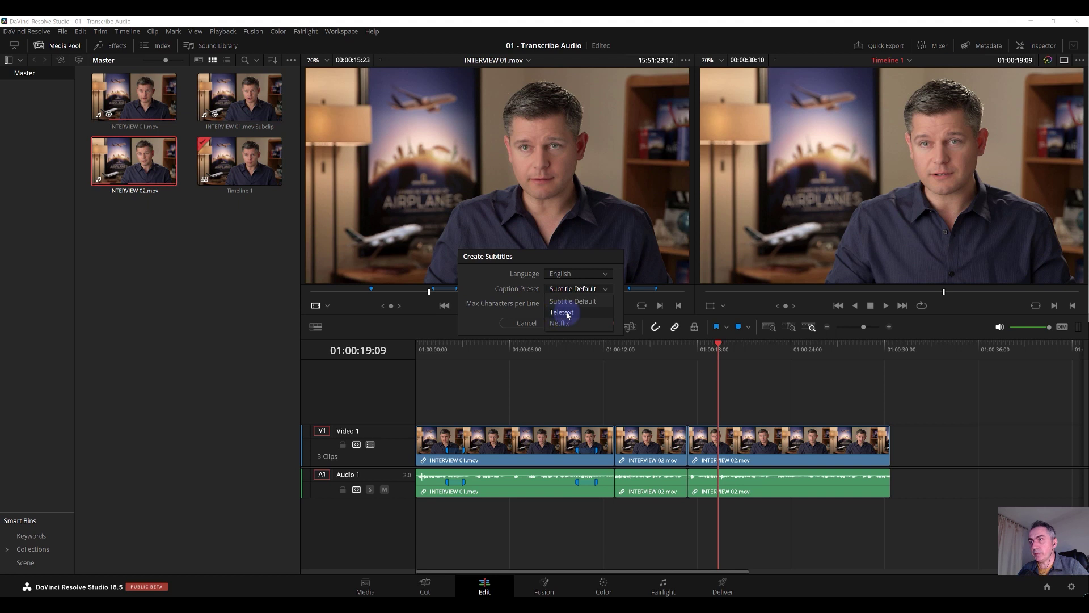
left_click(565, 302)
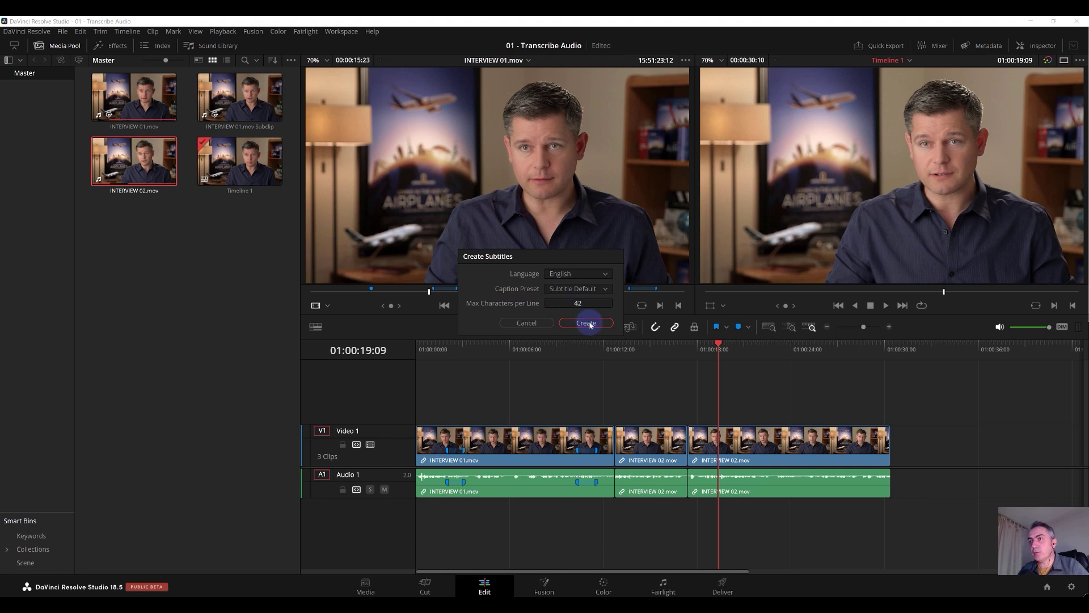
left_click(590, 324)
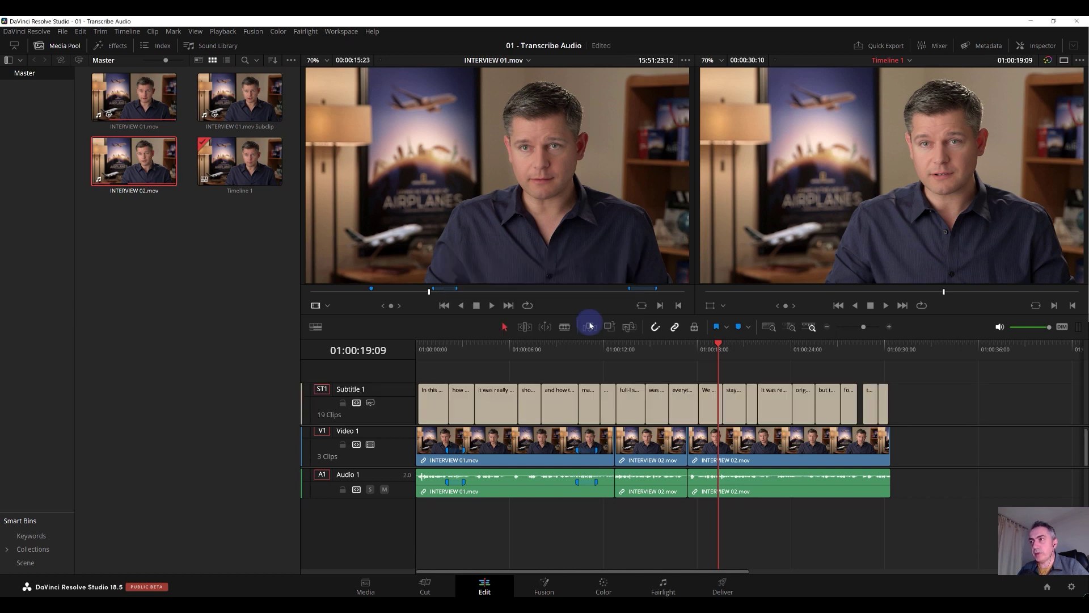
left_click(433, 347)
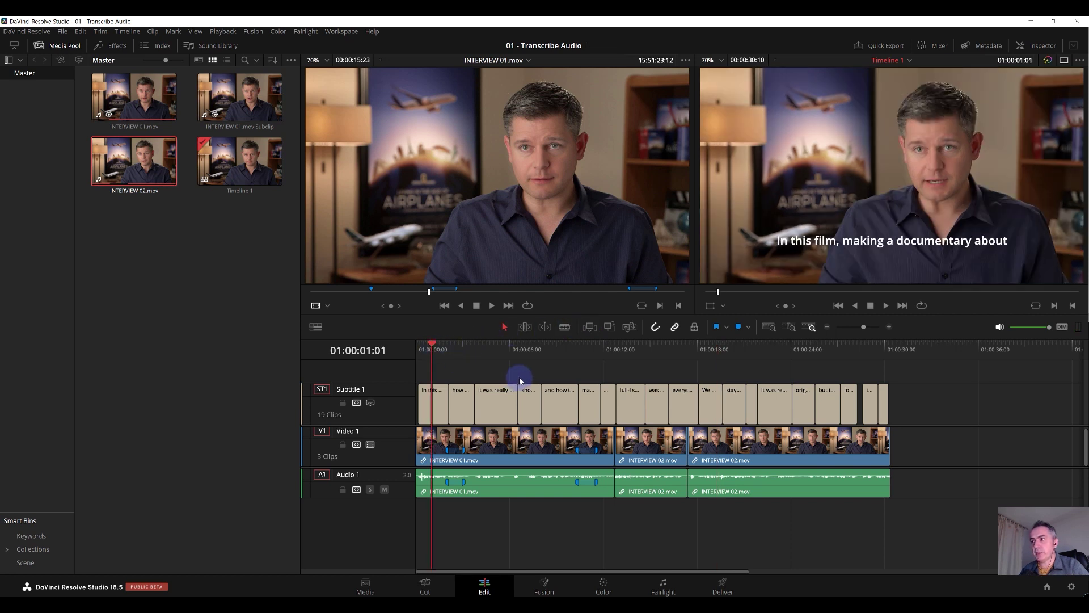
left_click_drag(432, 343, 416, 346)
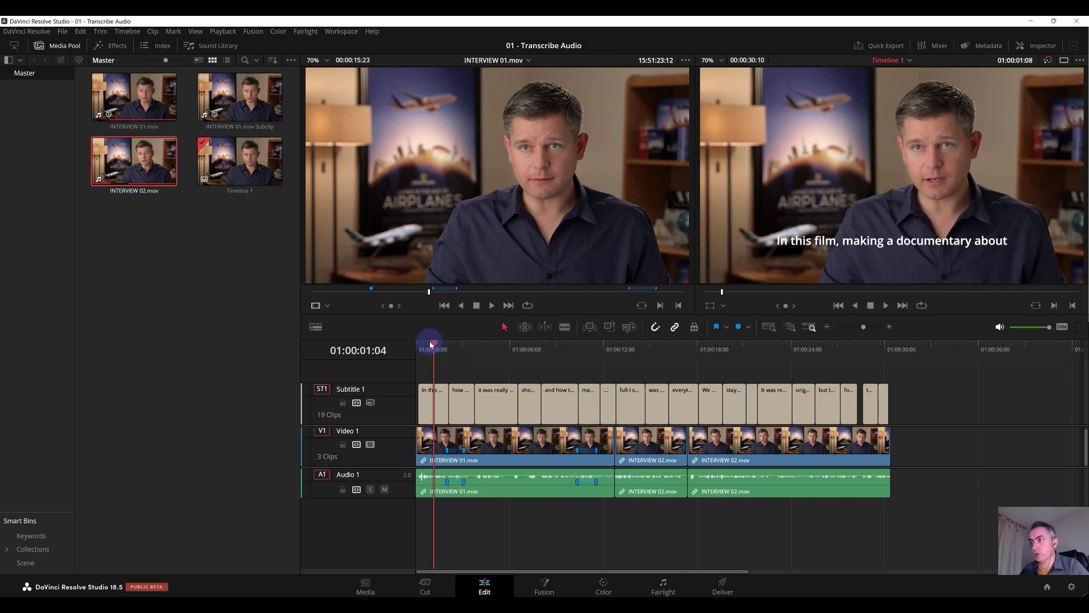
key("space")
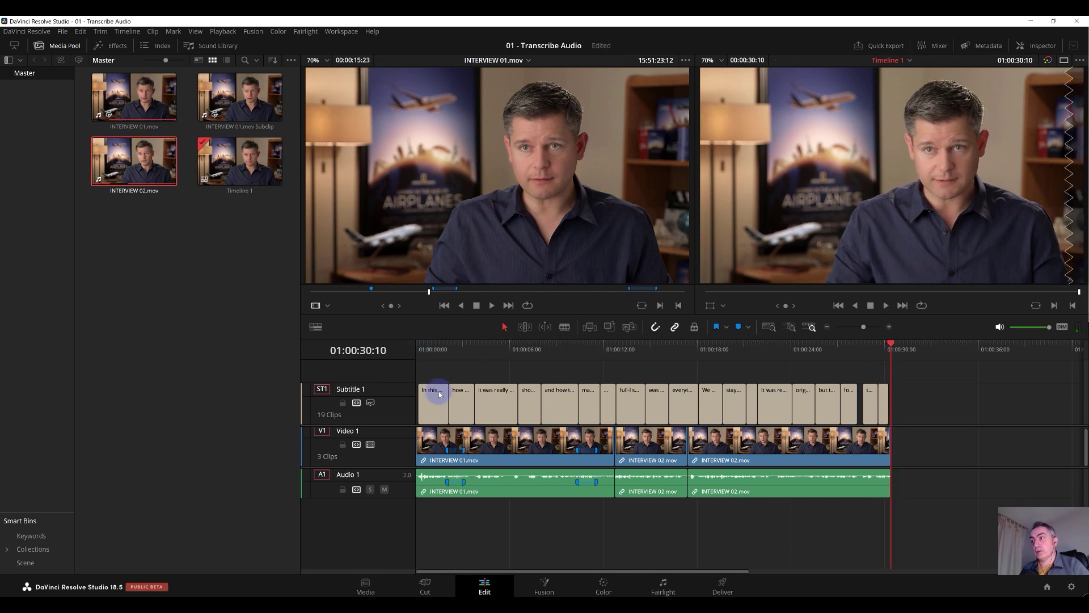
Select a subtitle clip, open the Inspector, and scrub through the first captions.
left_click(432, 409)
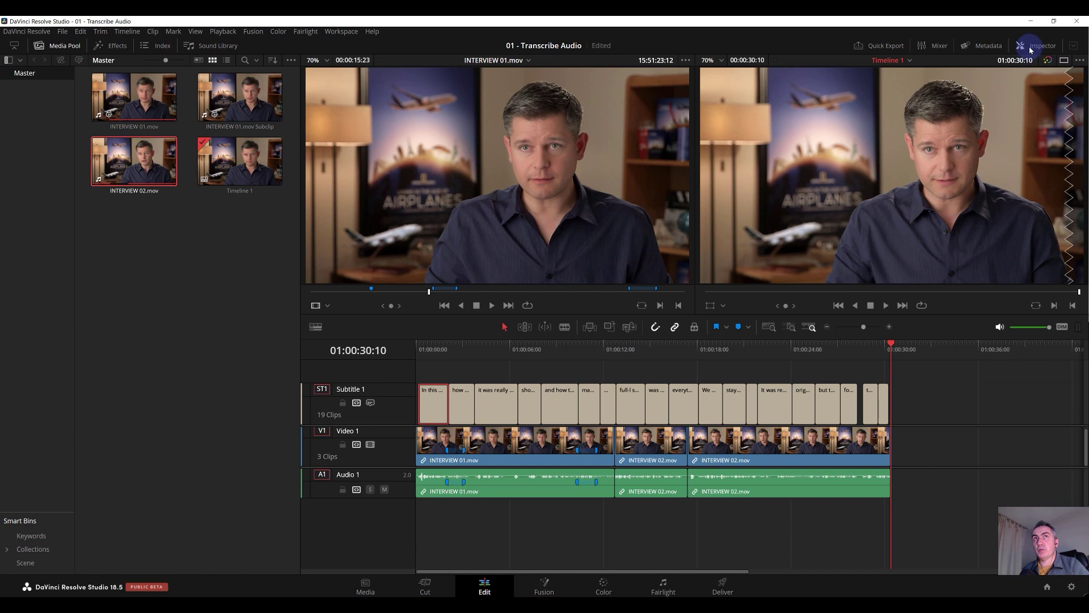
left_click(1032, 48)
left_click(444, 350)
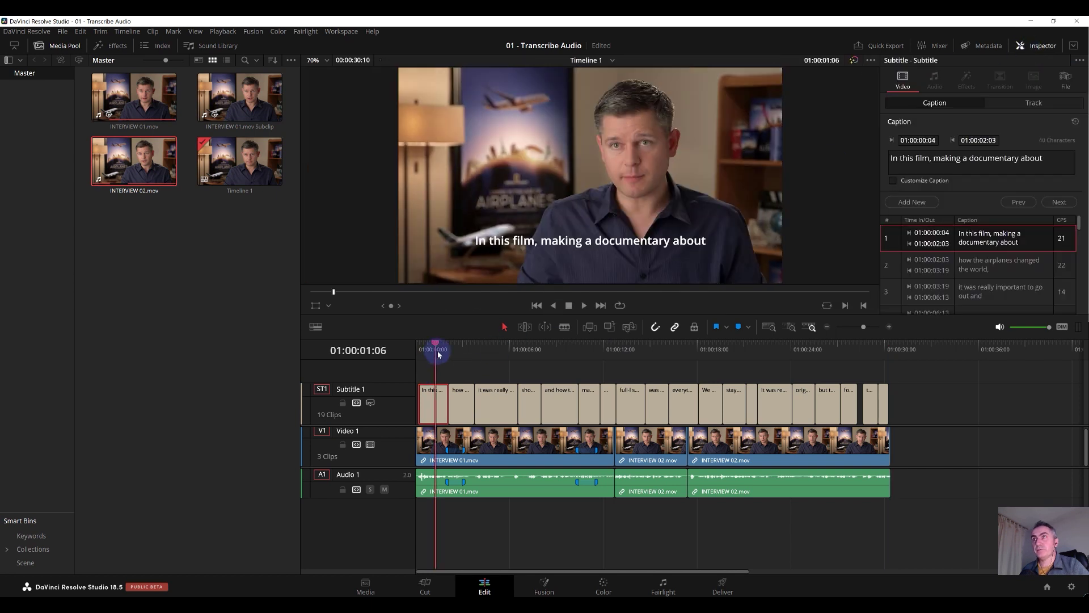
left_click_drag(444, 354, 595, 351)
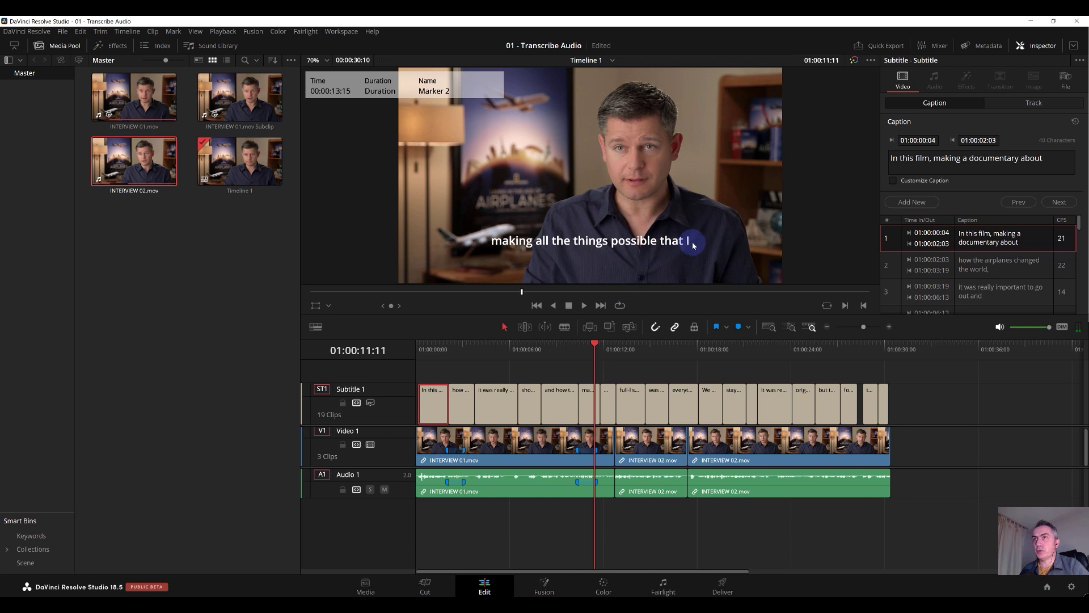
Move 'I' from the end of caption 6 to start caption 7 as 'I want to convey in the'.
left_click(591, 413)
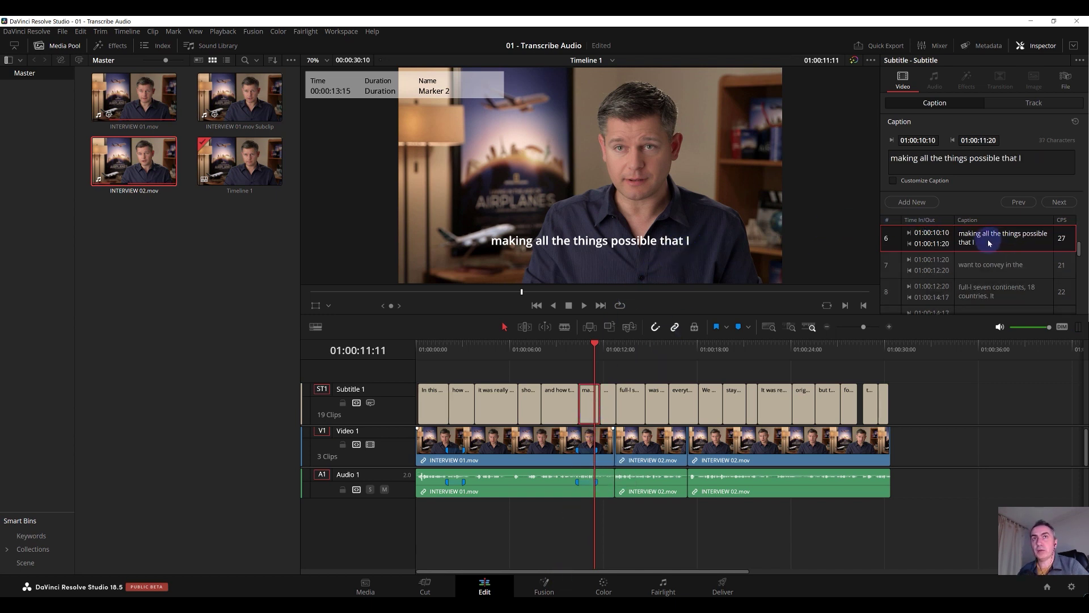
left_click(1027, 158)
key("BackSpace")
key("BackSpace")
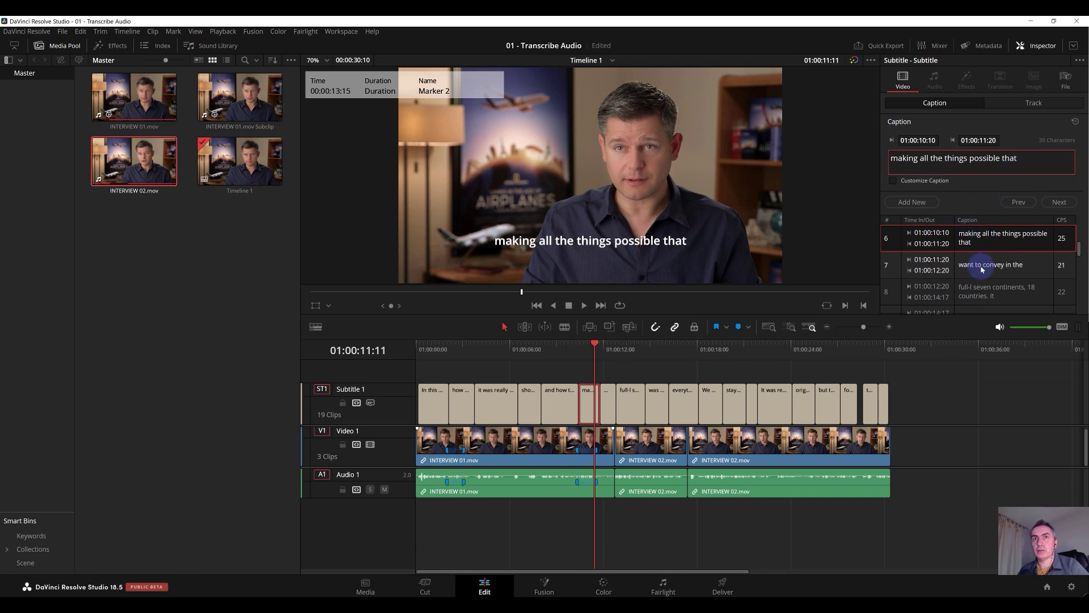
left_click(981, 267)
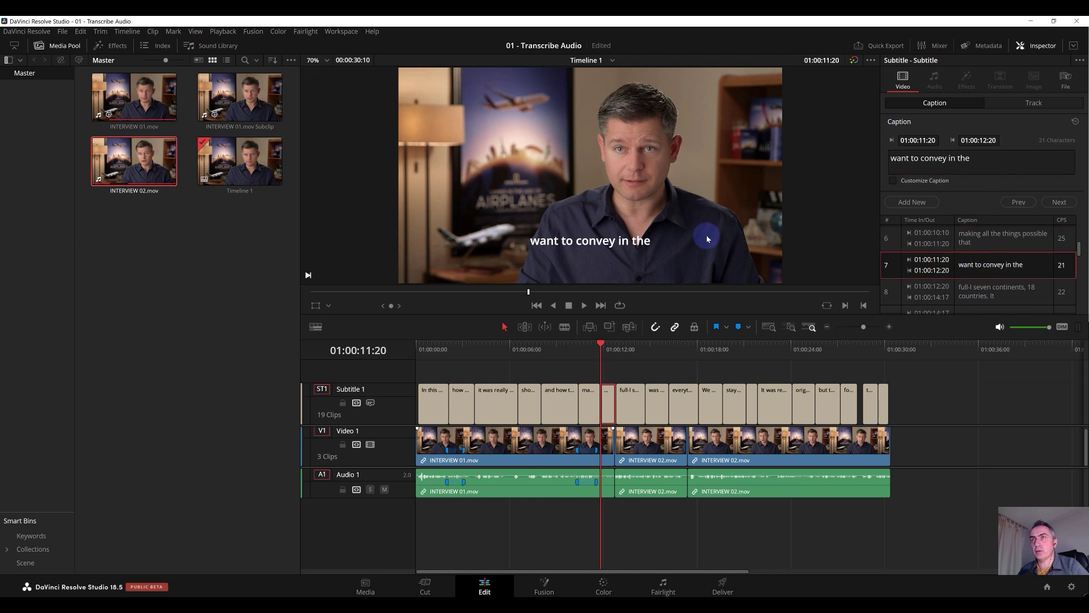
left_click(891, 160)
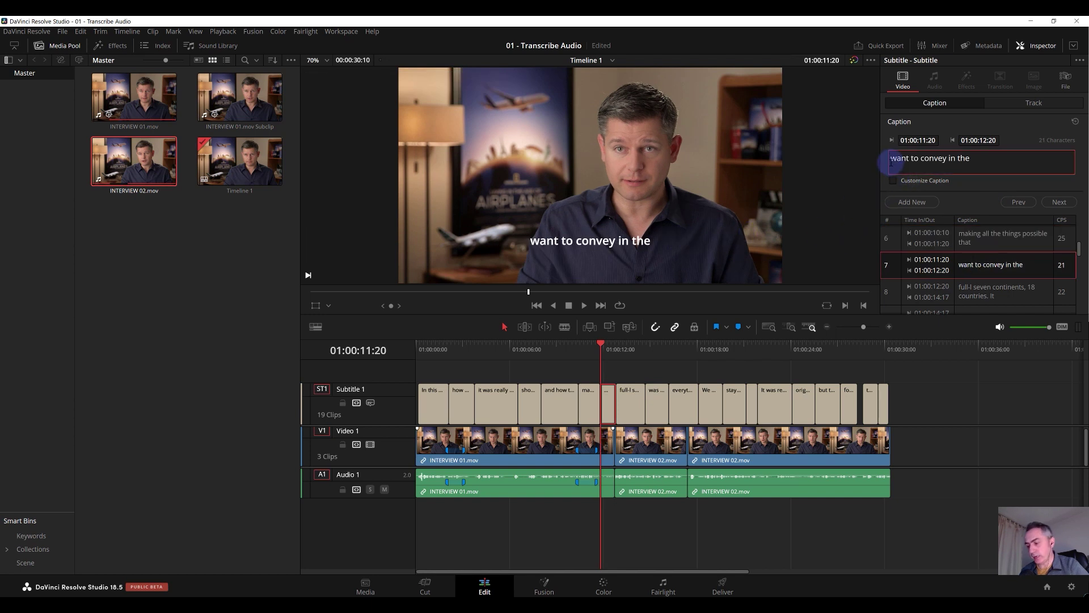
type("I")
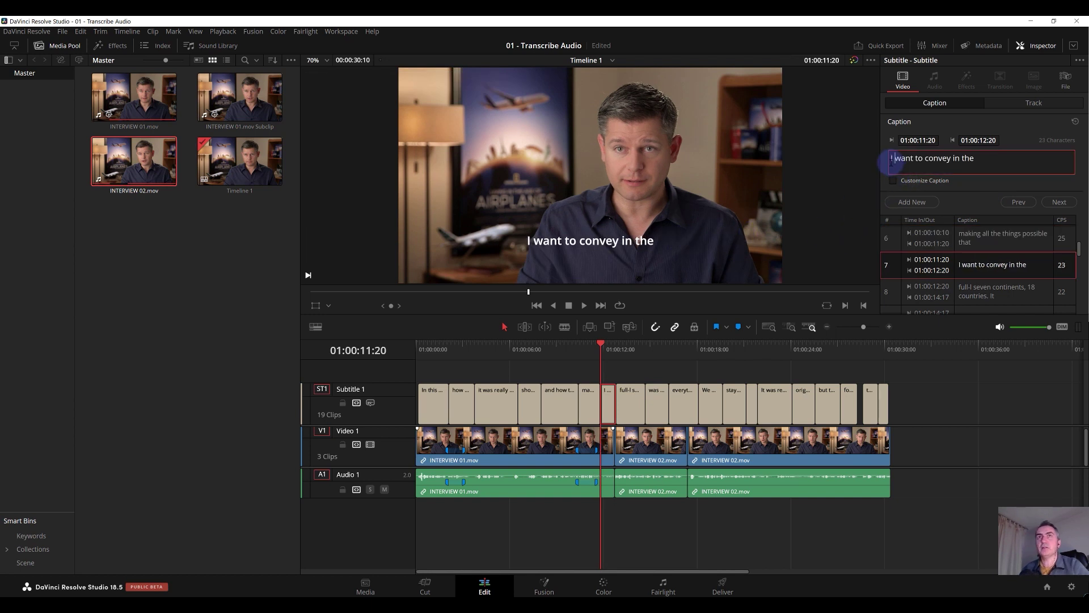
left_click(970, 202)
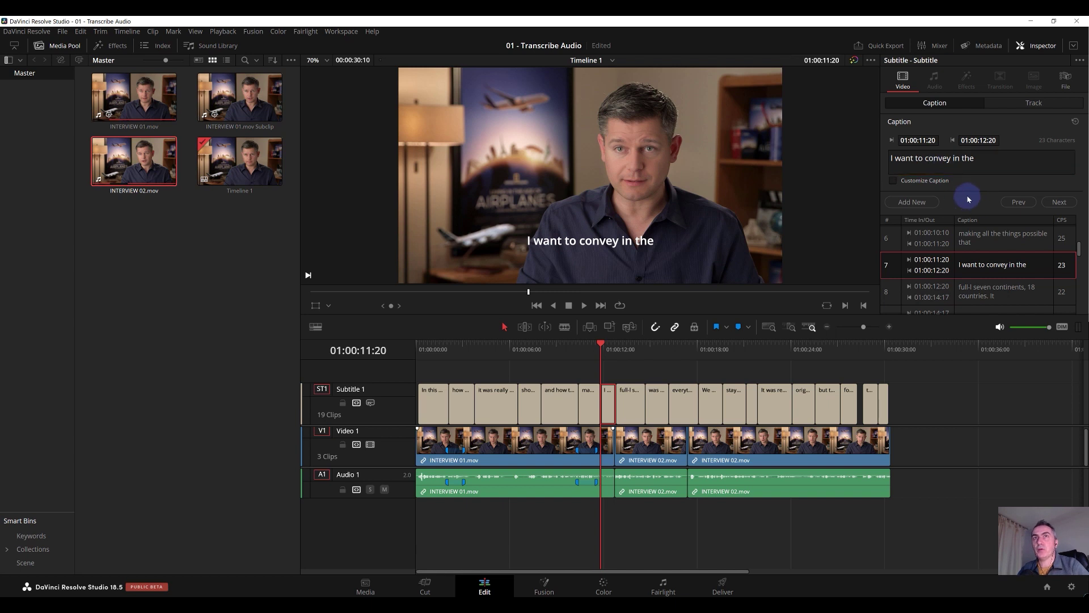
Review the subtitle Track style settings and toggle the caption's custom styling on and off.
left_click(1025, 105)
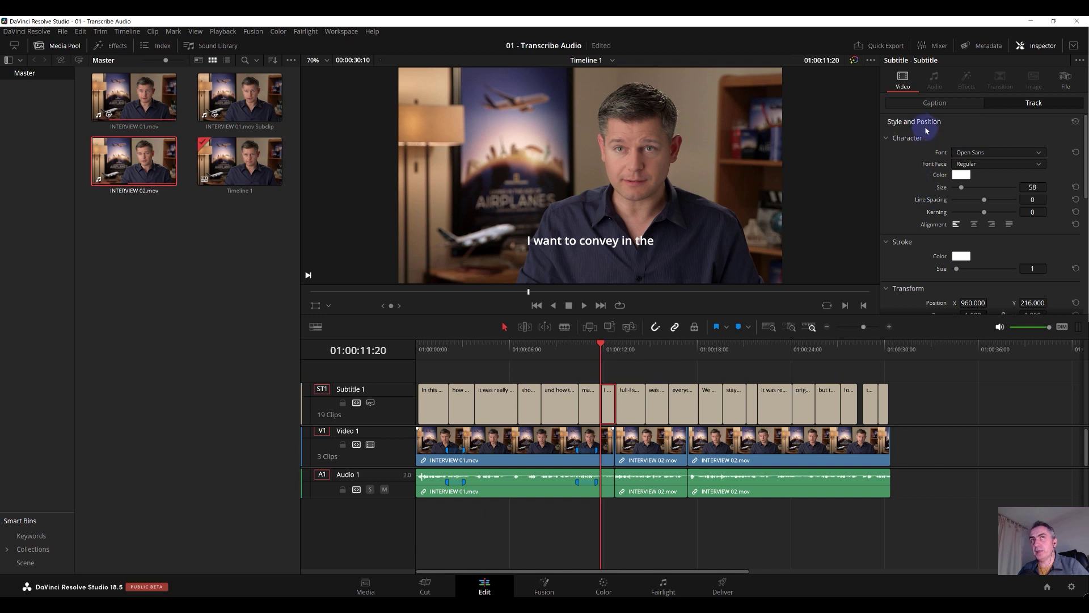
left_click(937, 103)
left_click(1016, 103)
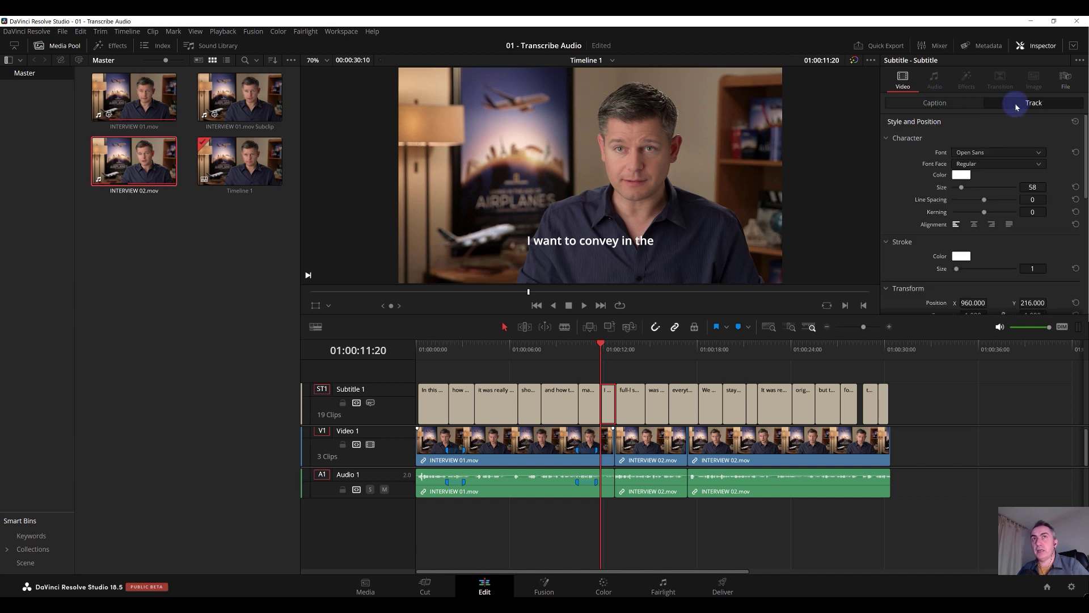
left_click(959, 104)
left_click(893, 180)
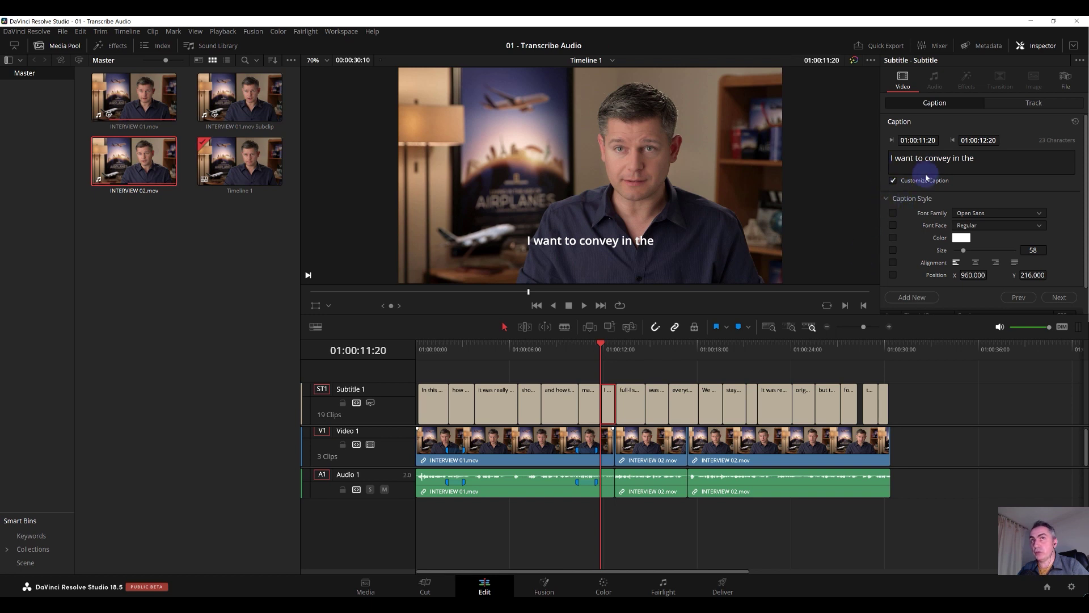
left_click(895, 181)
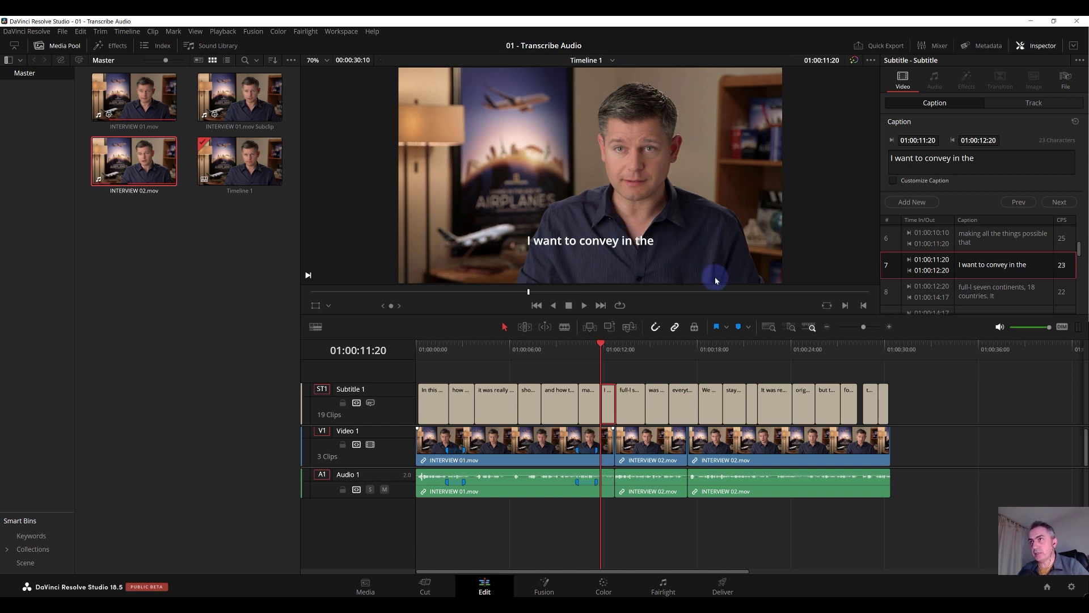
left_click(123, 124)
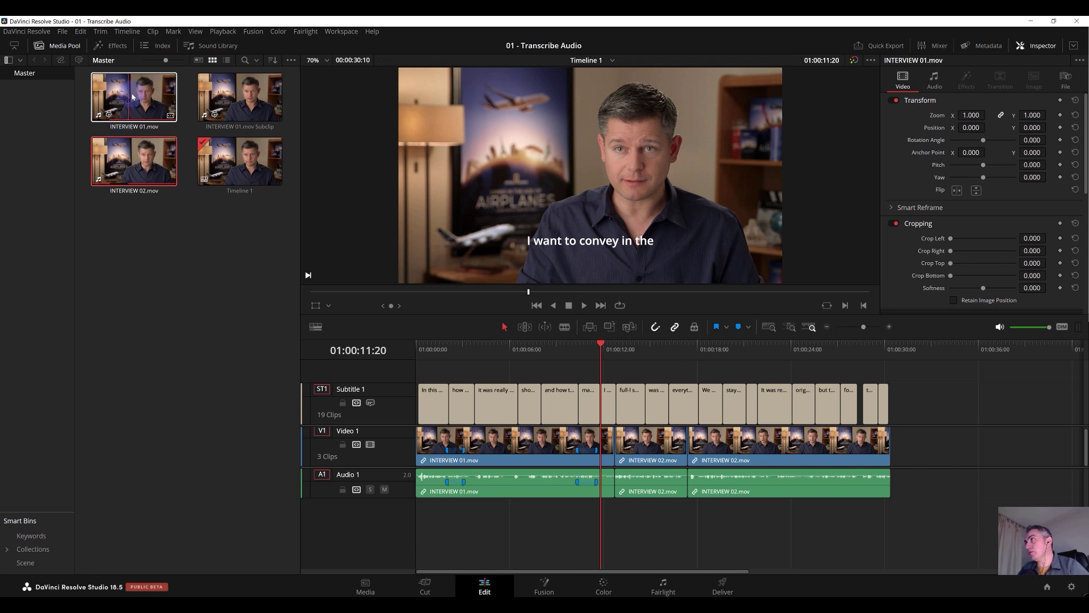
Transcribe the audio of INTERVIEW 01.mov from the Media Pool.
right_click(134, 96)
right_click(114, 98)
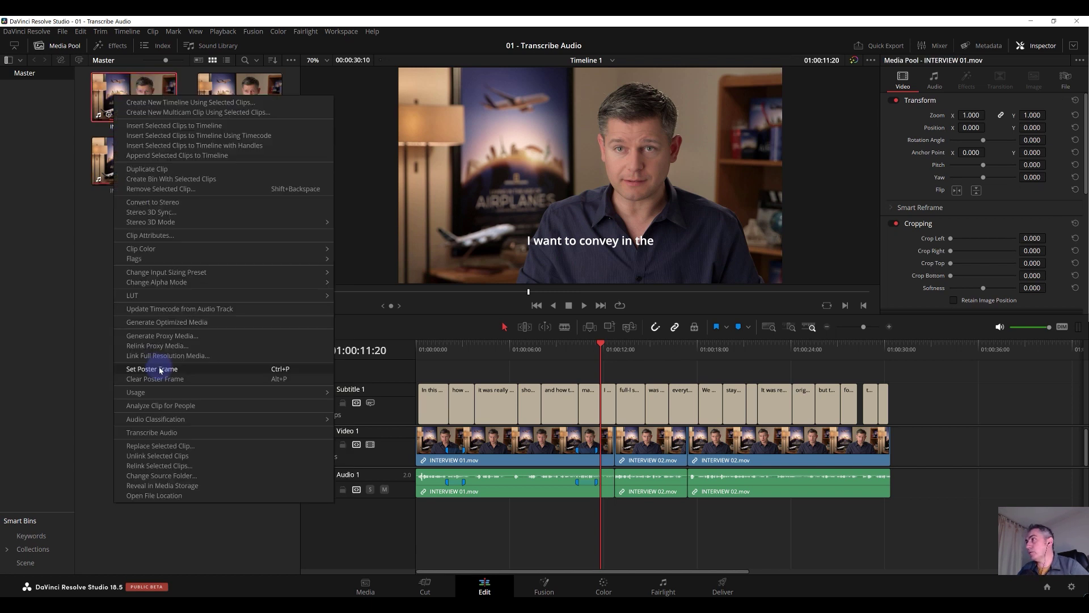
left_click(150, 433)
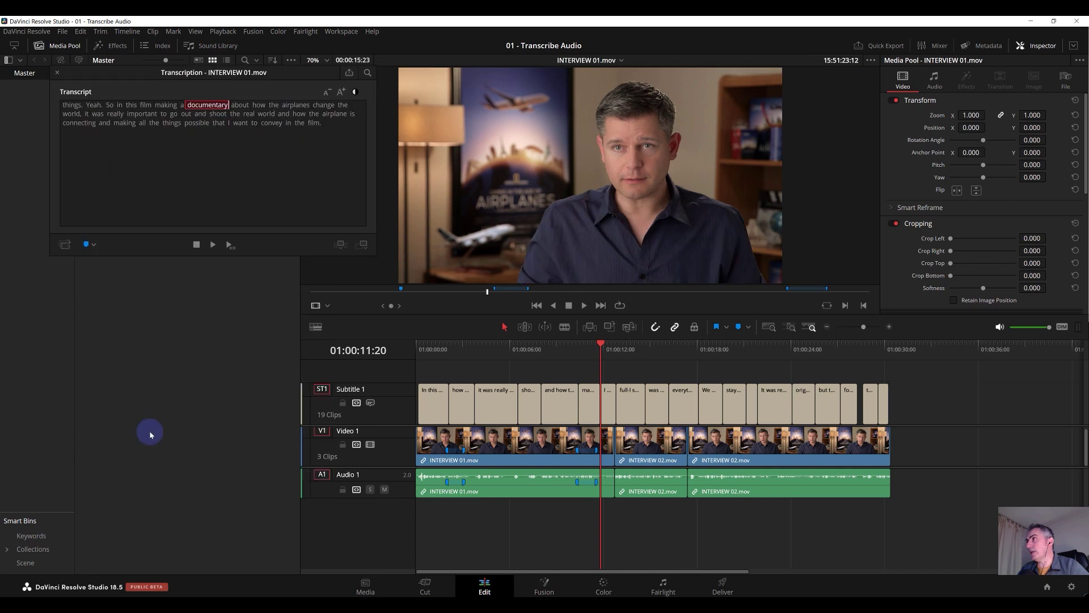
Jump to transcript words like 'how' and 'in', then scrub the timeline from 01:00:06:13 to 01:00:08:19.
left_click(189, 125)
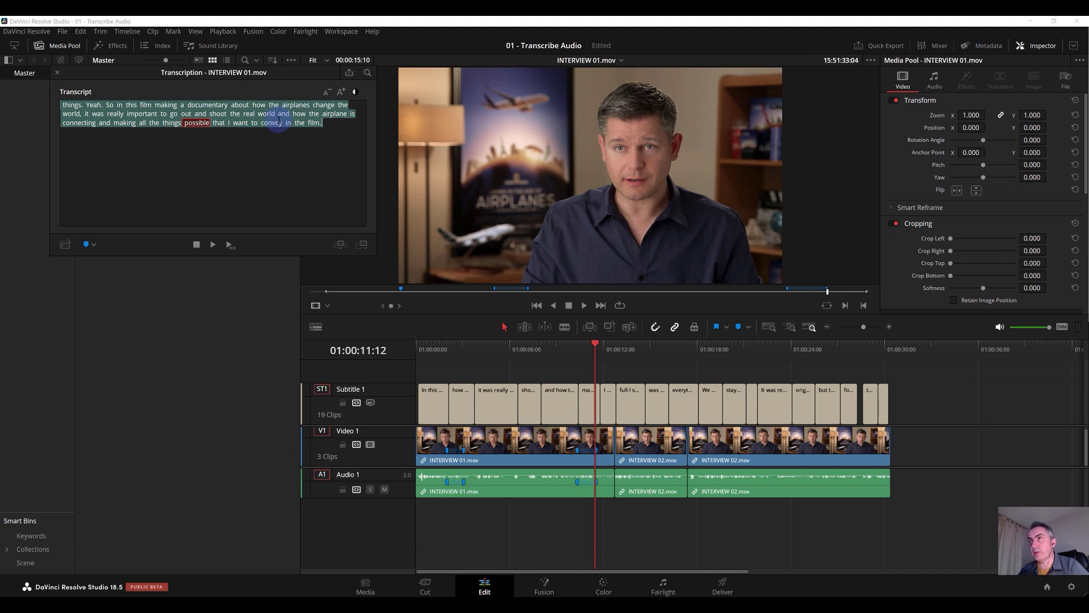
left_click(299, 113)
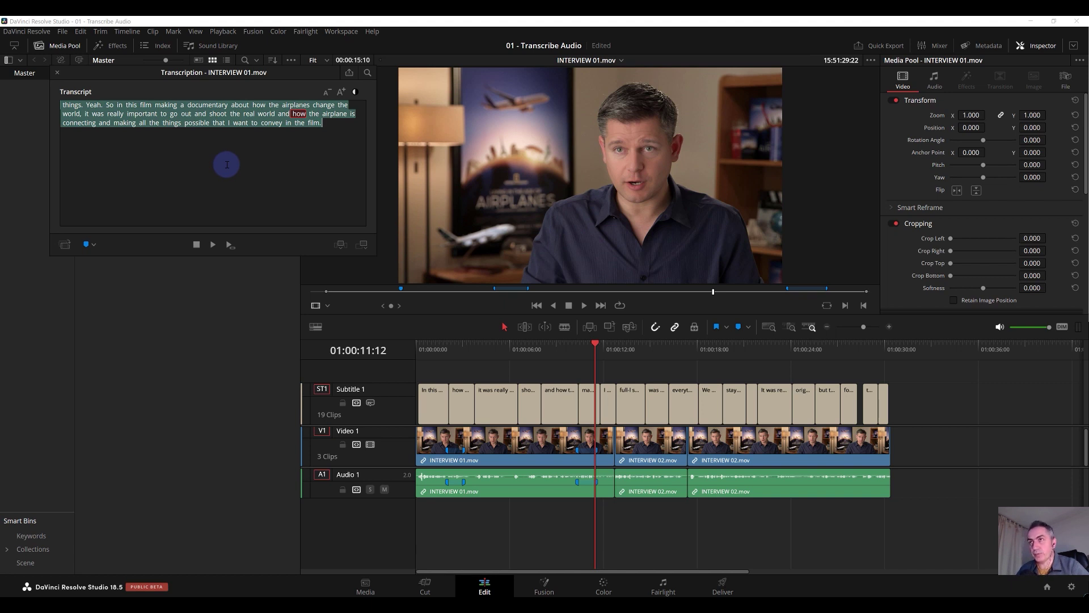
left_click(263, 130)
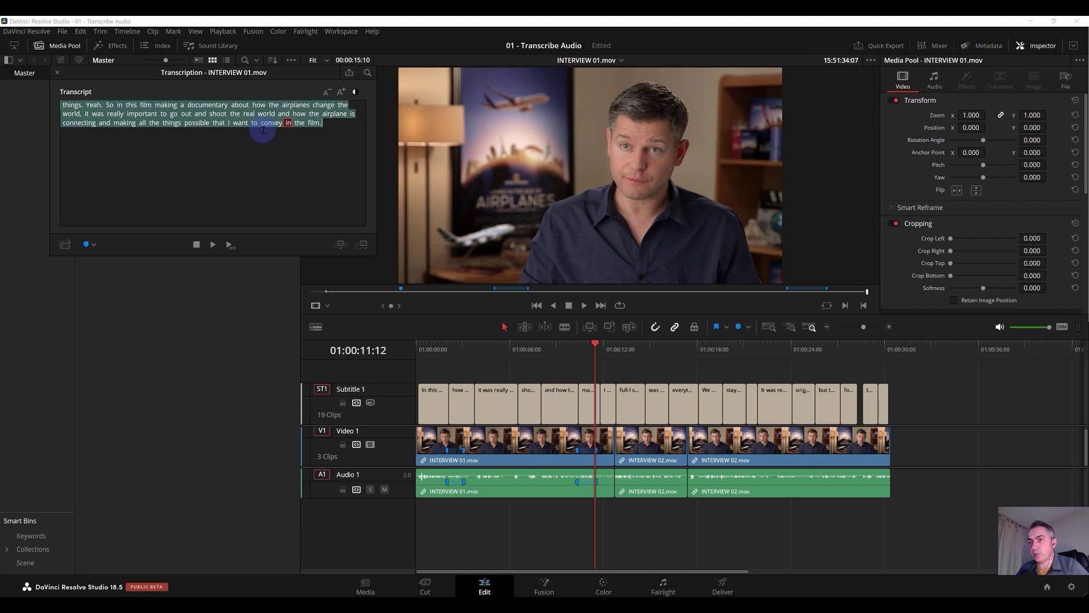
left_click(516, 352)
left_click_drag(512, 354, 553, 353)
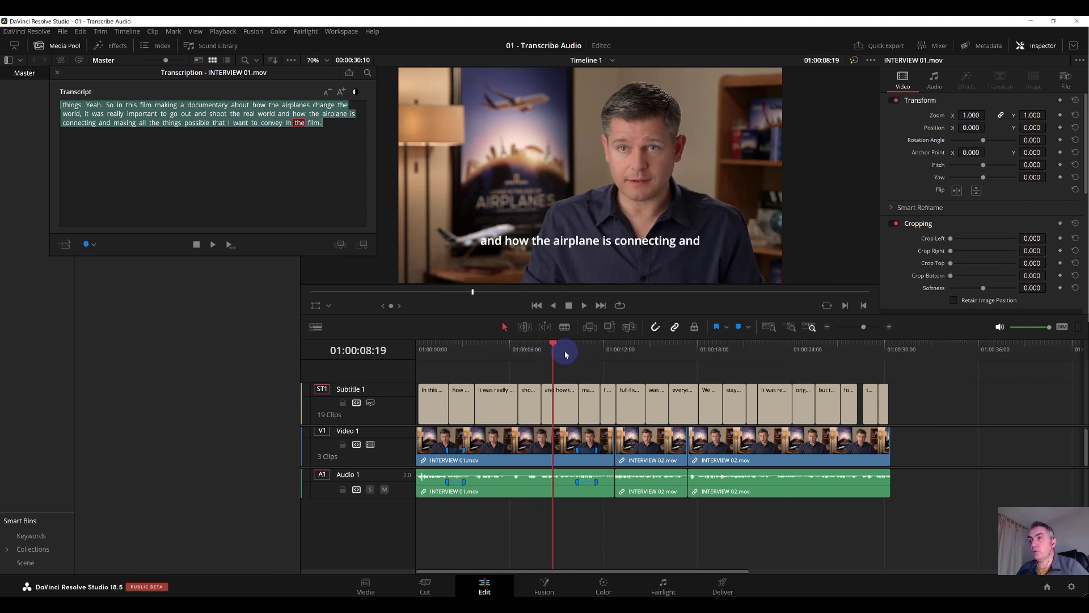